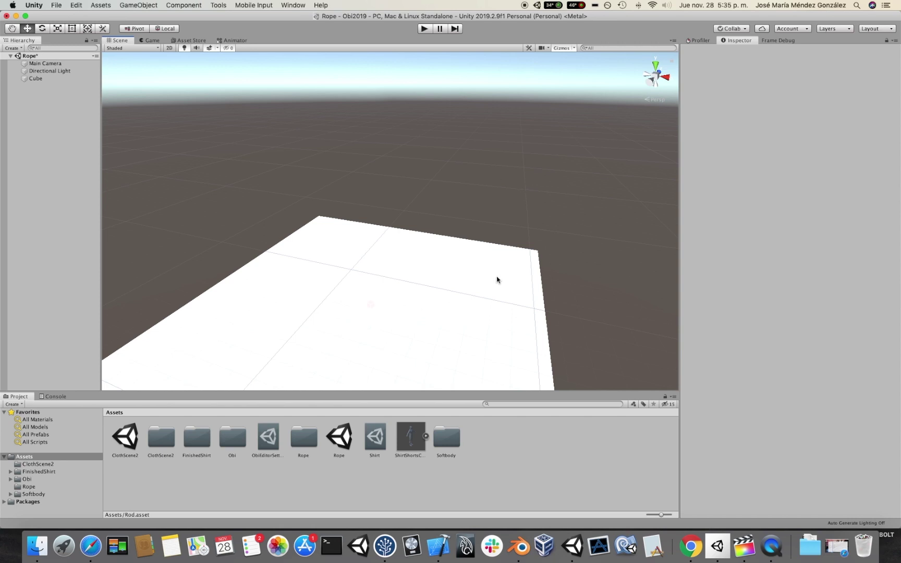
Create an Obi Rod Blueprint asset in the project Assets and name it 'Rod'.
right_click(481, 437)
mouse_move(530, 317)
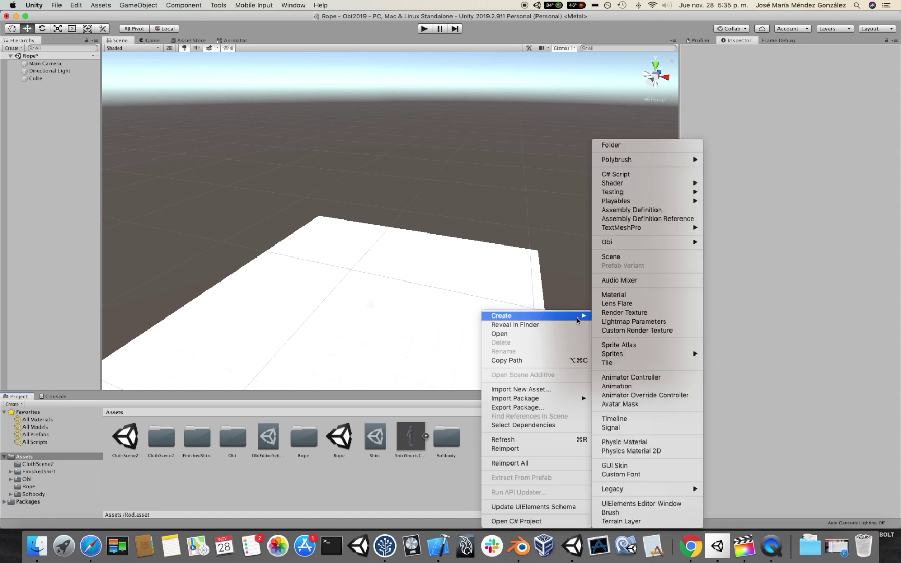
mouse_move(624, 243)
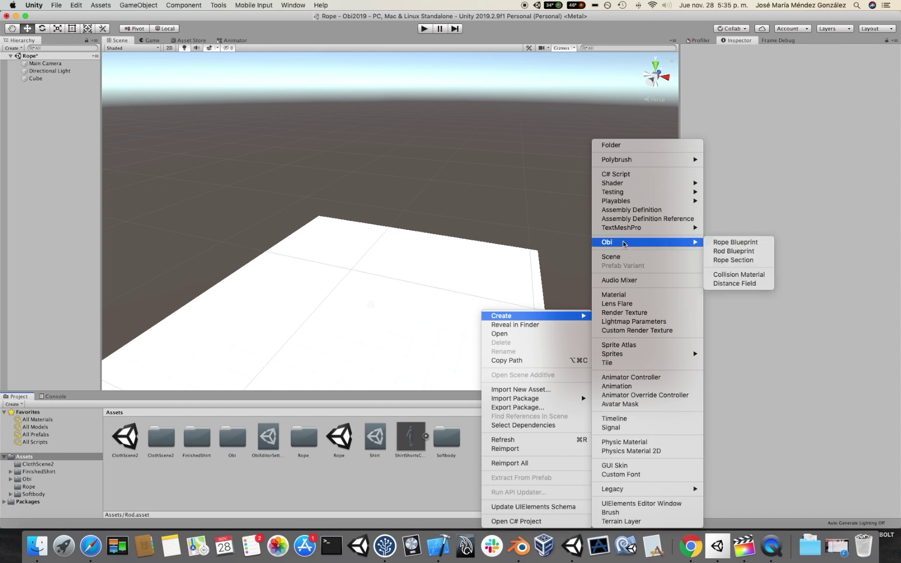
click(730, 251)
text(Ro)
key(Return)
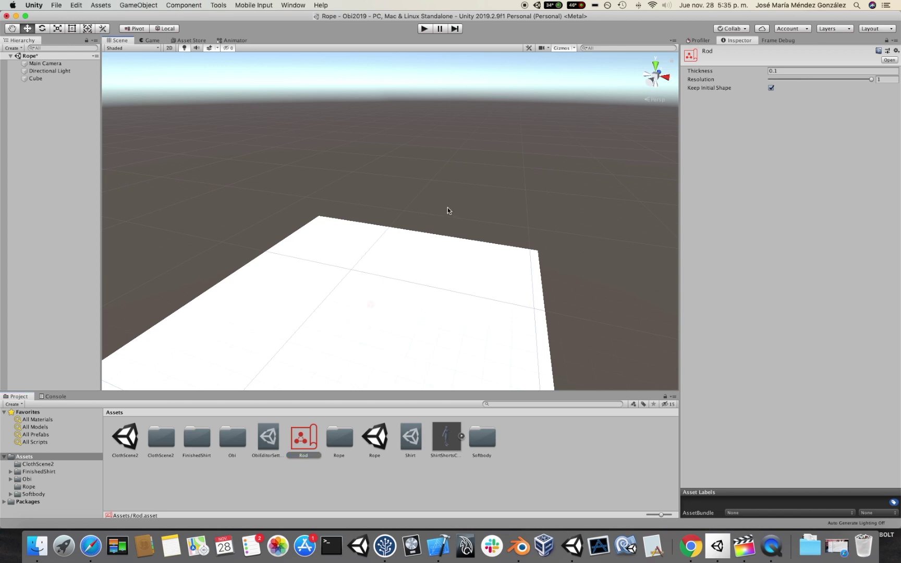
click(448, 208)
scroll(439, 211, up, 2)
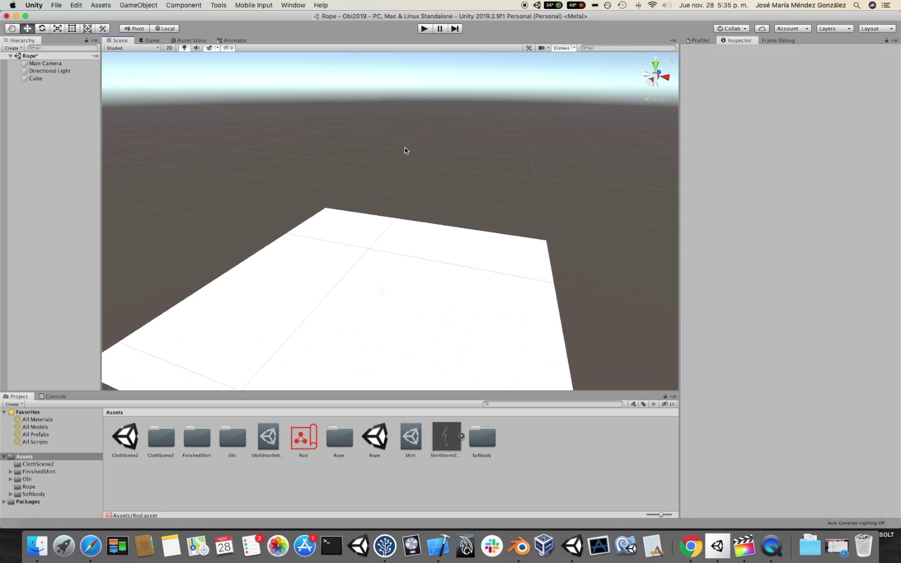
Add an Obi Rod with its Obi Solver to the scene from the GameObject menu.
click(141, 5)
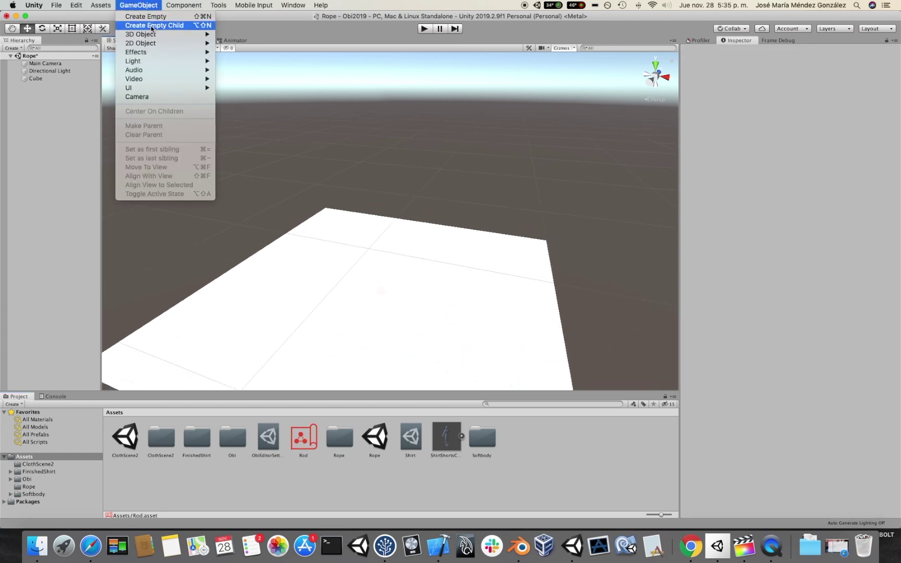
mouse_move(154, 36)
mouse_move(267, 108)
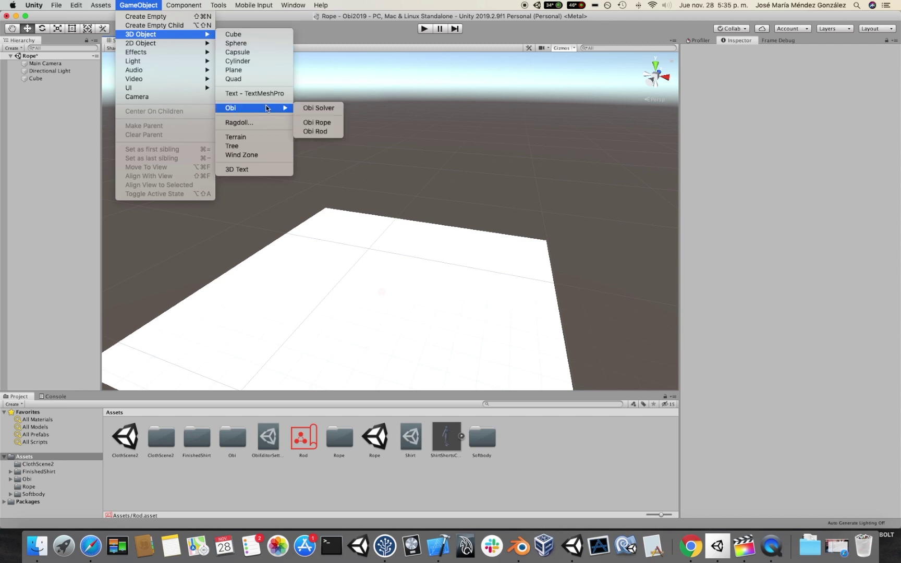
click(319, 131)
Assign the Rod blueprint to the Obi Rod's Blueprint field.
drag(310, 443, 780, 115)
alt+drag(468, 167, 368, 230)
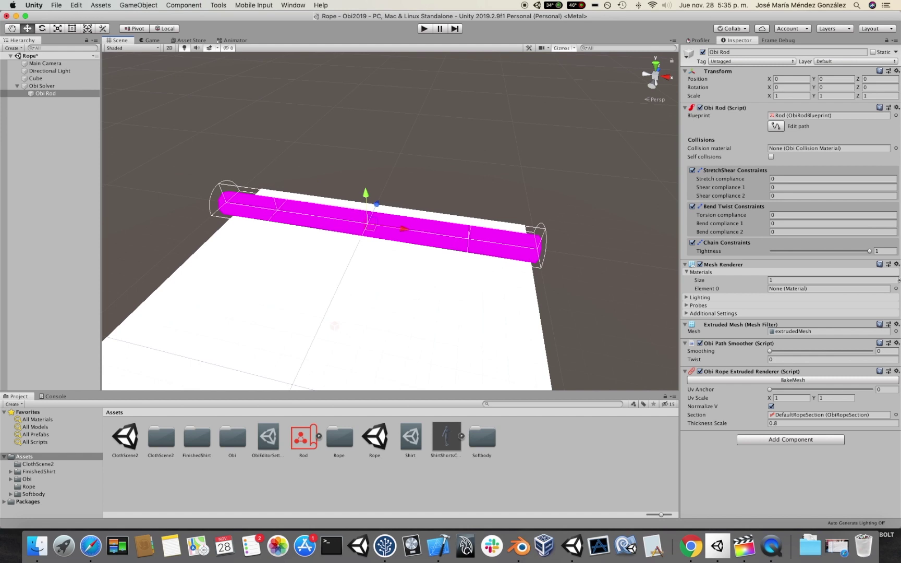
click(896, 289)
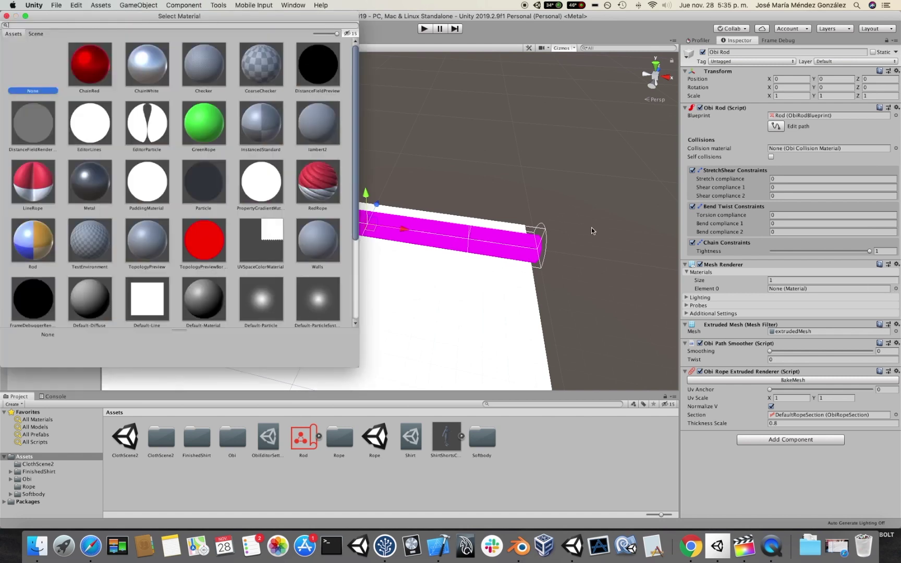
Apply the Rod material to the rod, set Uv Scale Y to 5, and play the scene.
double_click(34, 240)
click(837, 399)
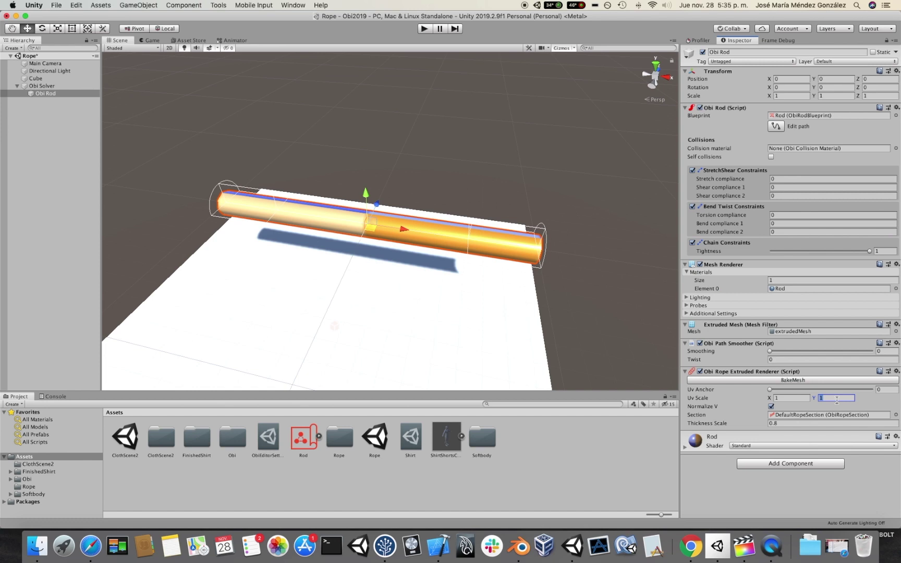
text(4)
key(BackSpace)
text(5)
alt+drag(587, 149, 523, 139)
click(425, 28)
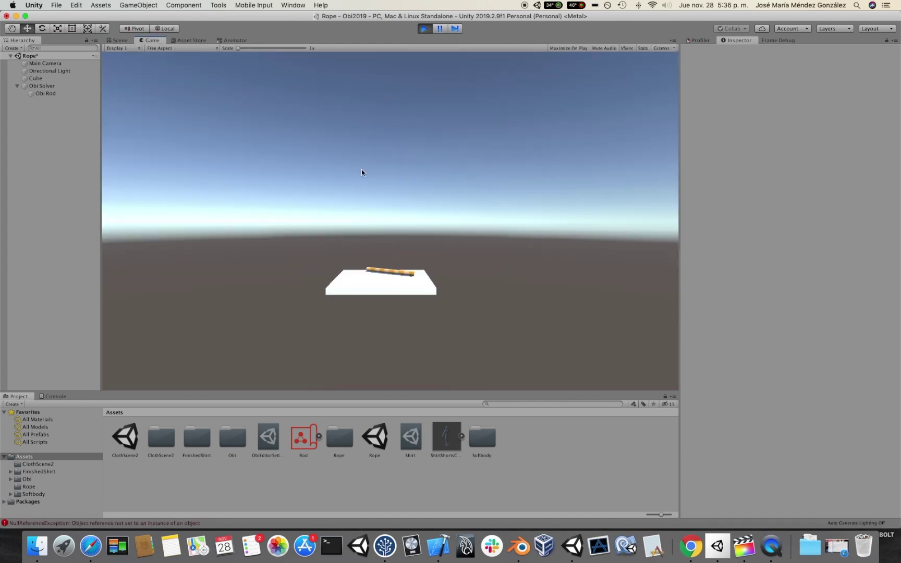
Stop play mode, select the Obi Rod, and open its path editor.
click(429, 29)
alt+drag(311, 211, 388, 209)
click(394, 201)
click(394, 199)
click(429, 198)
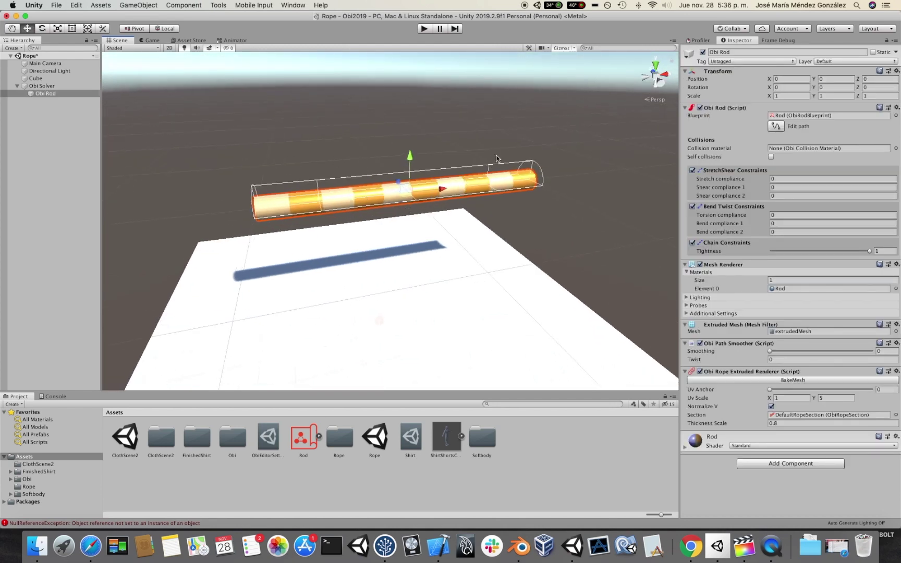
click(777, 126)
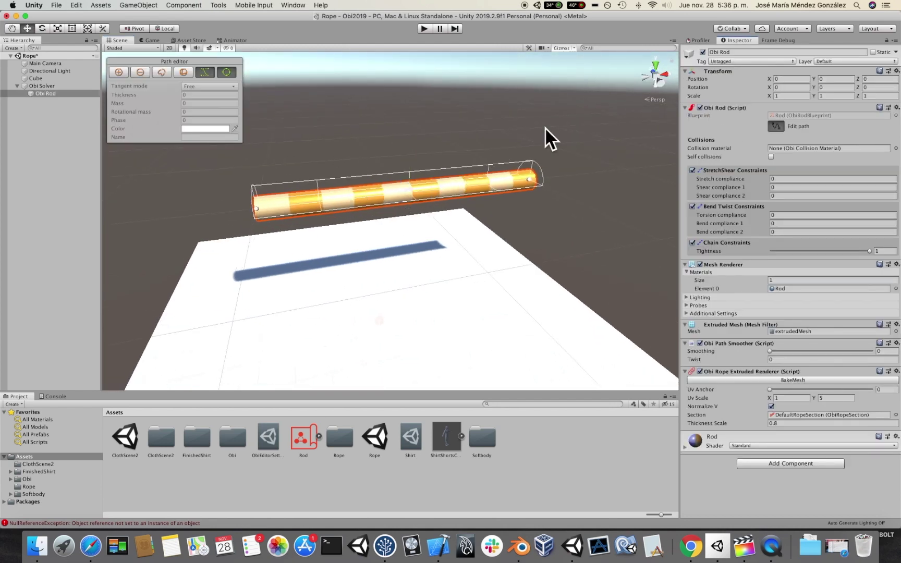
Add a control point to the rod's path and raise the points into an arch.
click(121, 75)
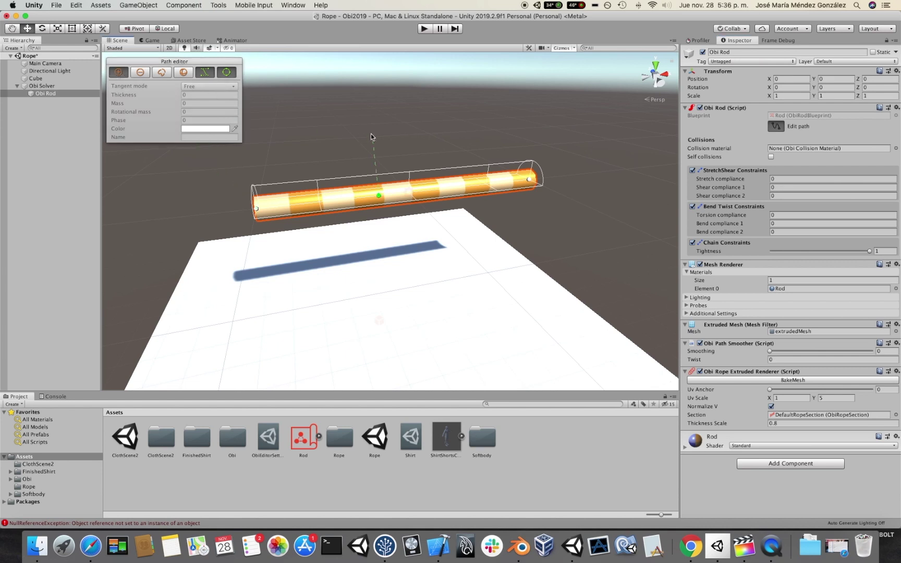
click(462, 126)
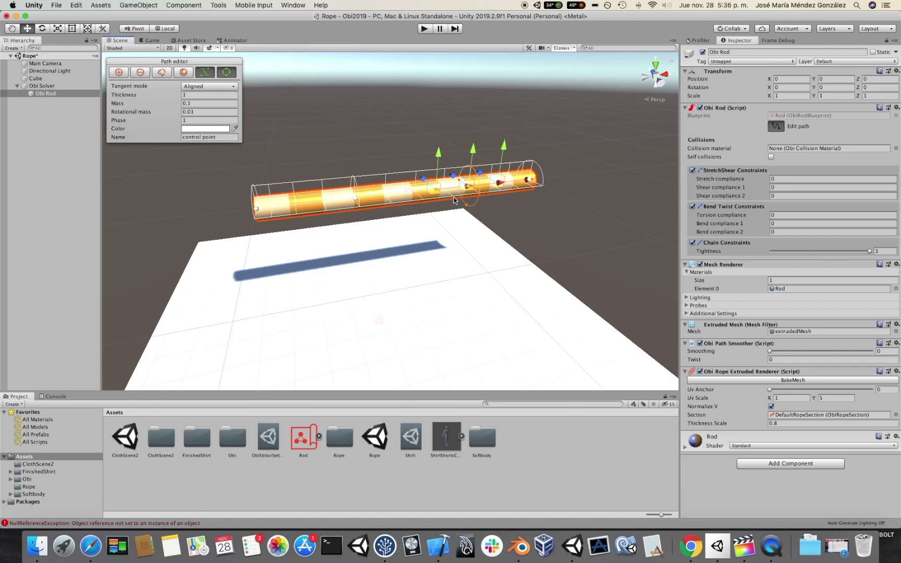
drag(476, 142, 477, 83)
click(357, 199)
drag(354, 177, 401, 180)
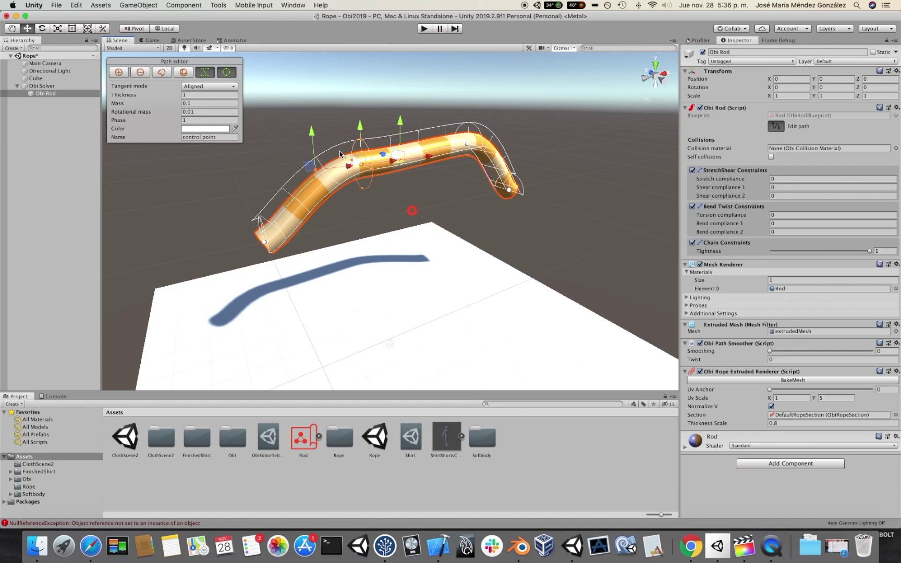
Twist the rod at the selected control point with the orientation tool.
click(183, 73)
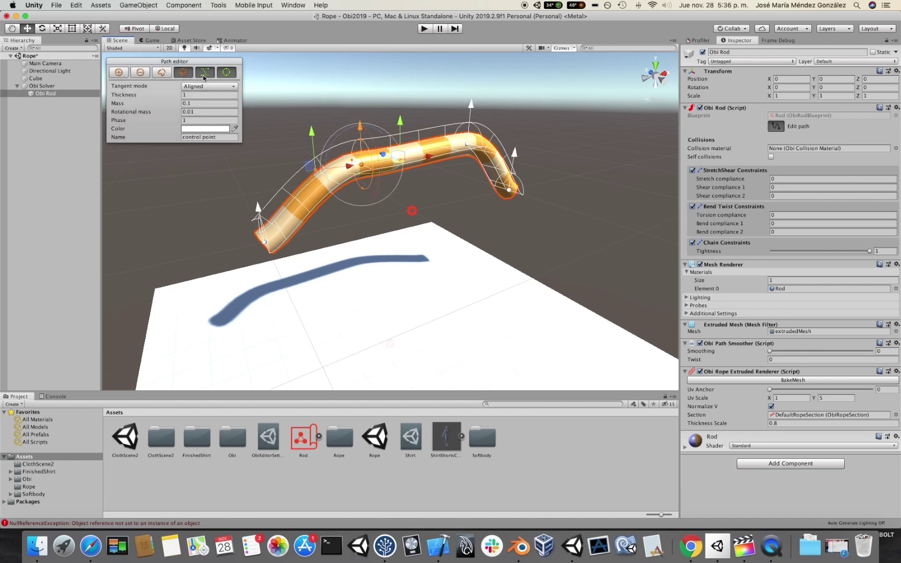
drag(378, 180, 293, 193)
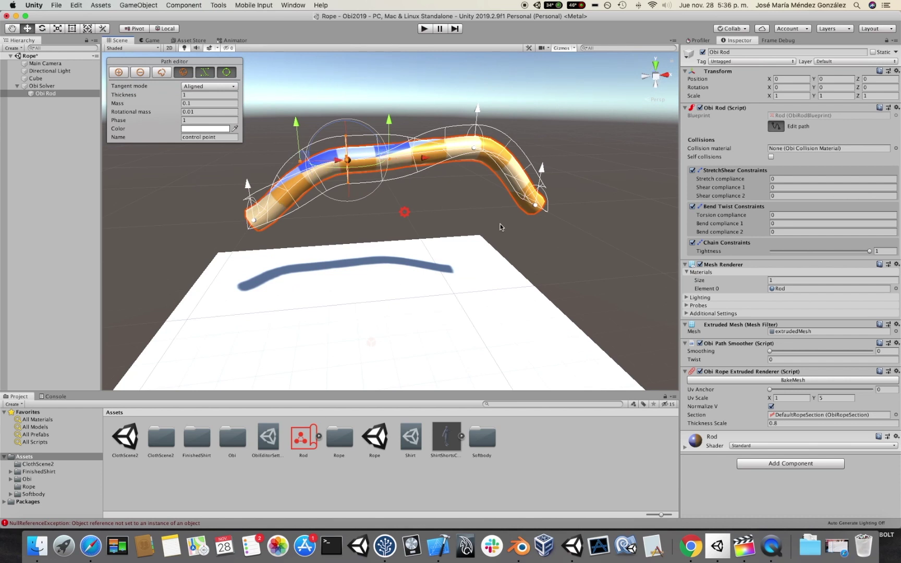
alt+drag(507, 225, 371, 185)
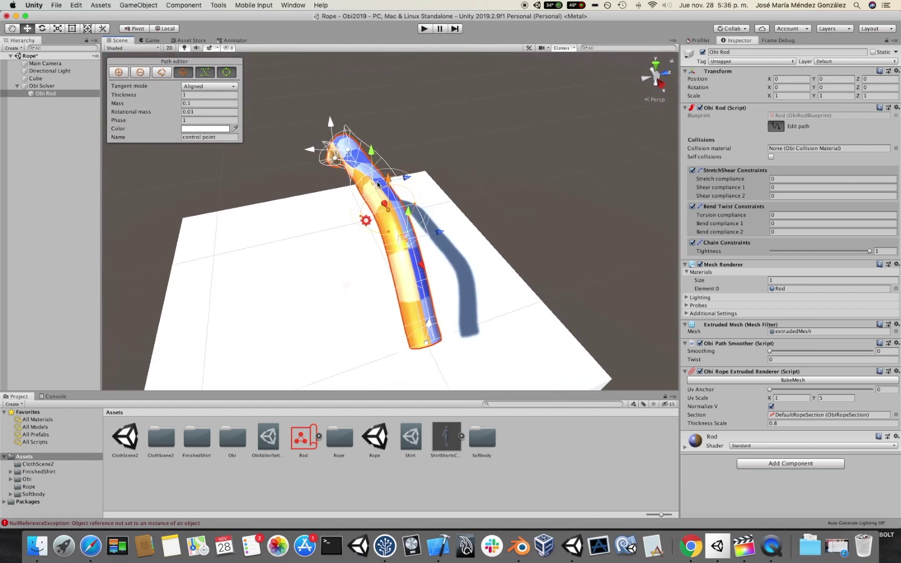
alt+drag(395, 177, 540, 135)
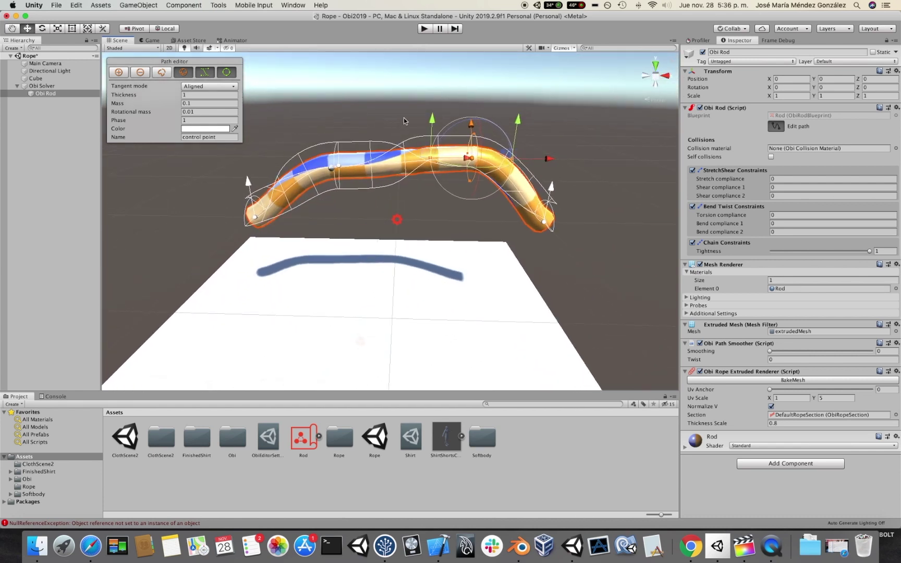
Rename the left-end control point 'attachment' and finish path editing.
click(254, 221)
drag(225, 138, 176, 138)
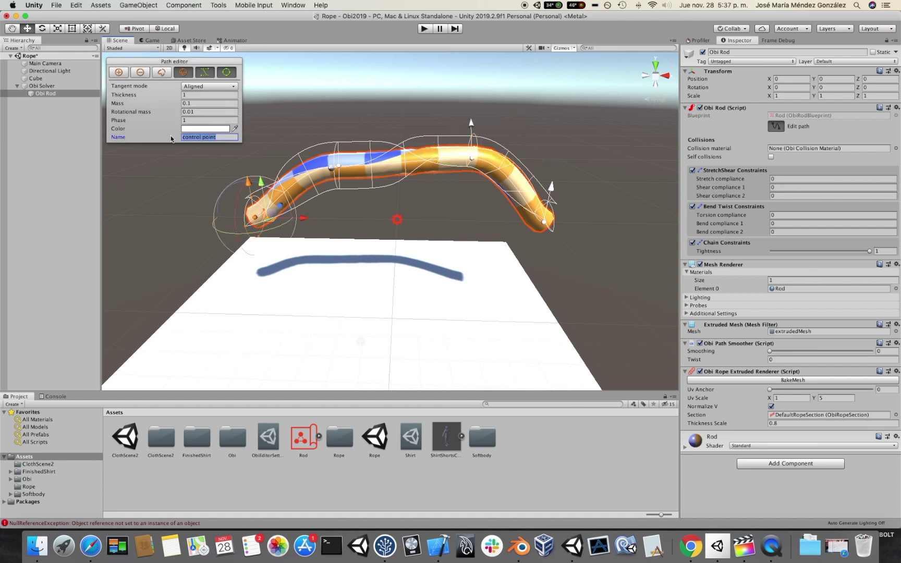
text(attachment)
click(776, 126)
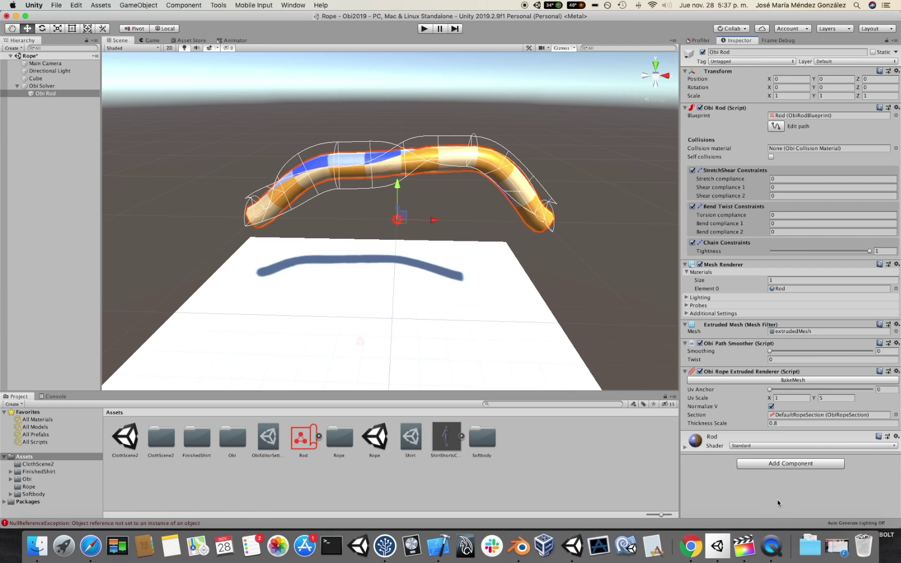
Add an Obi Particle Attachment using the 'attachment' particle group with Obi Rod as target.
click(784, 463)
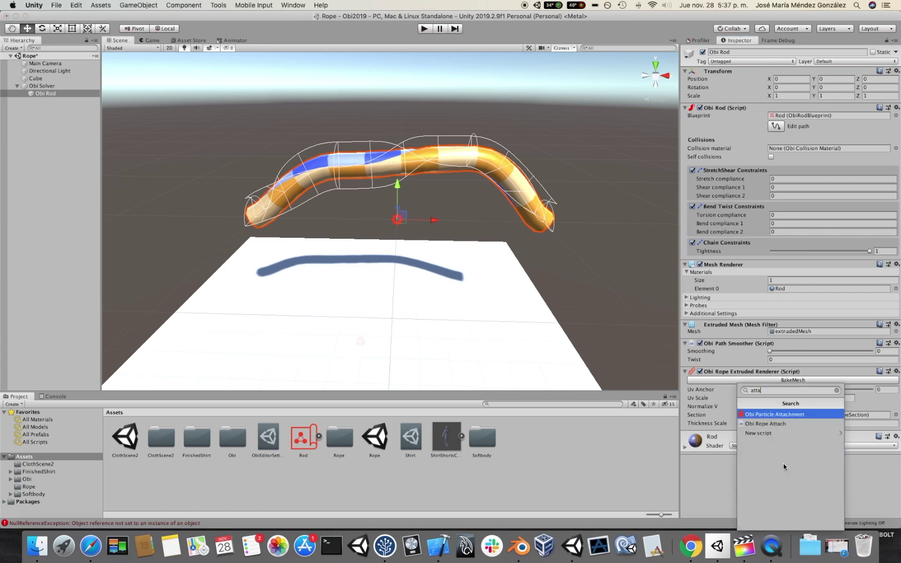
key(Escape)
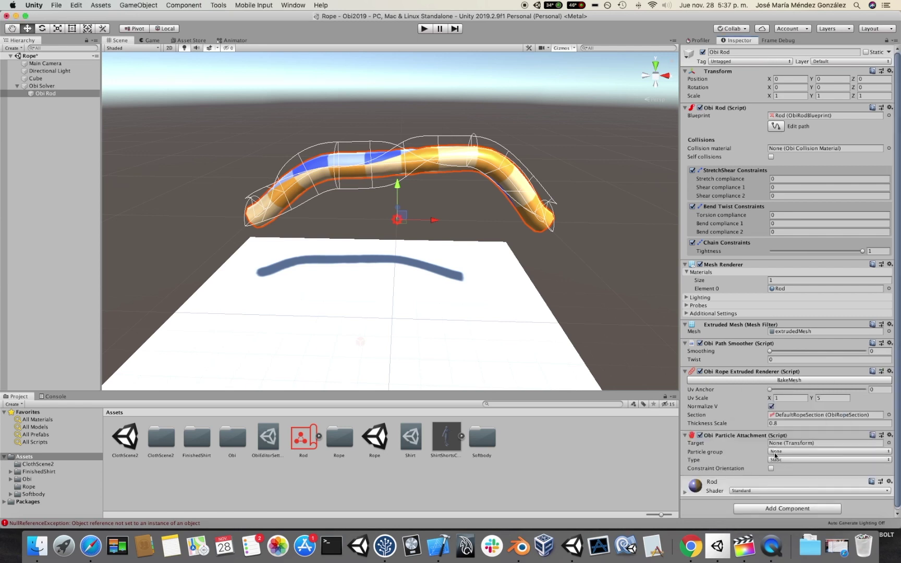
click(777, 452)
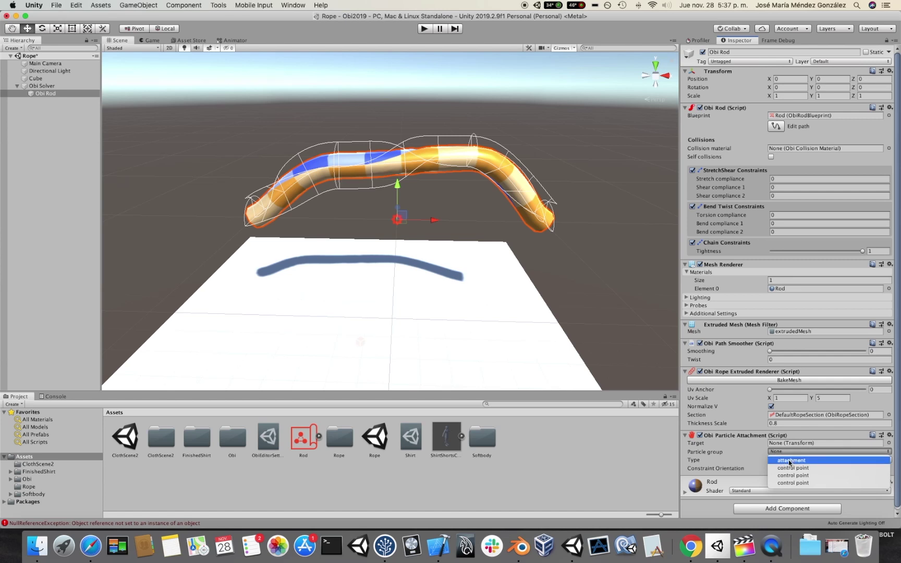
click(791, 461)
alt+drag(545, 297, 575, 284)
drag(37, 95, 782, 446)
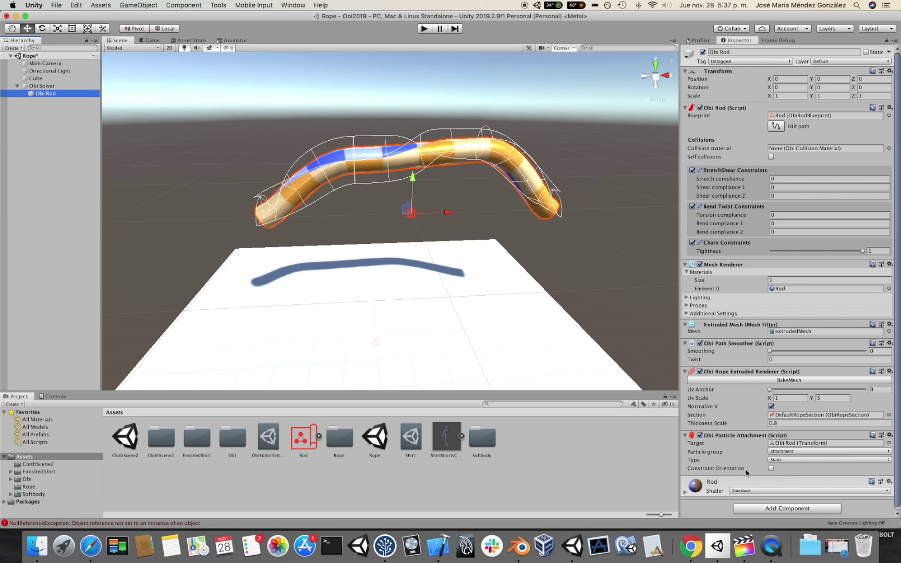
alt+drag(369, 196, 317, 206)
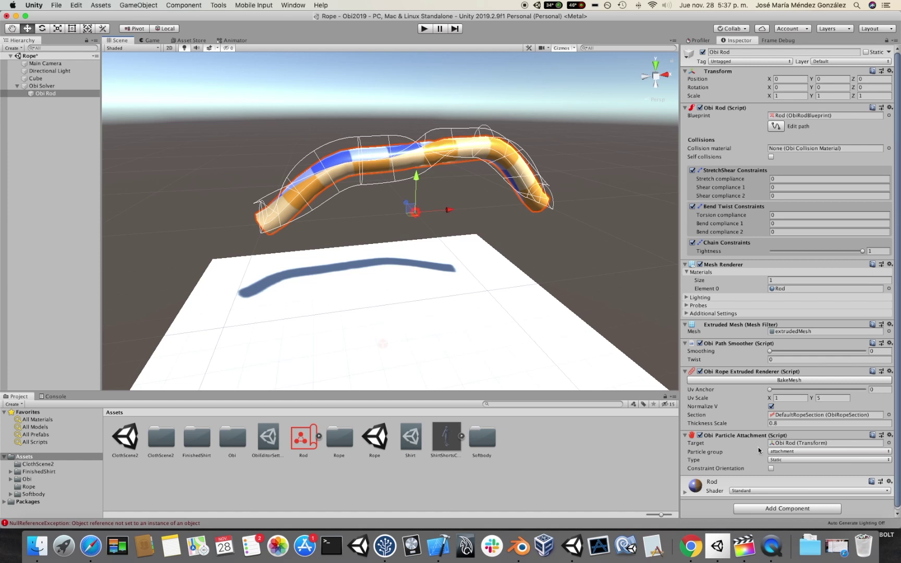
Play the scene and drag the rod up and right to test the attachment.
click(423, 29)
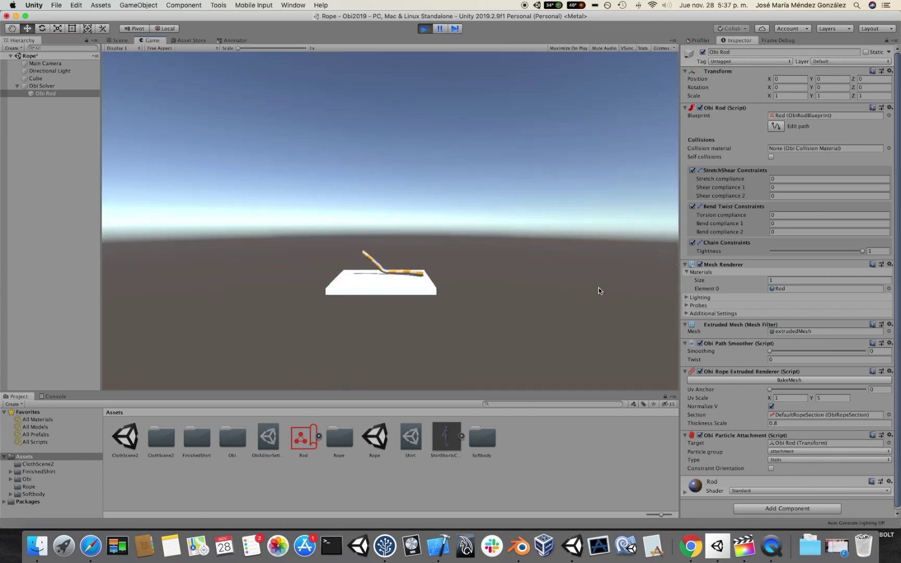
click(119, 40)
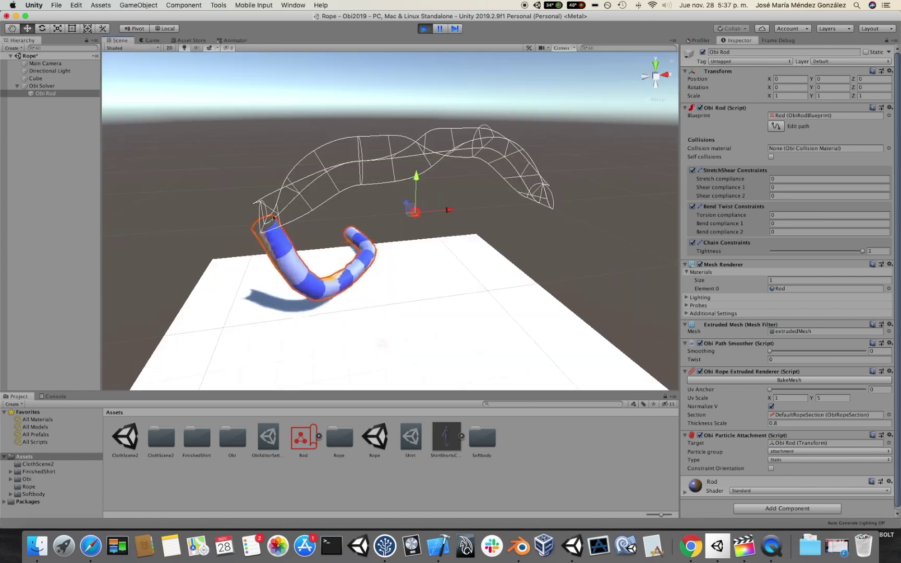
drag(414, 212, 520, 137)
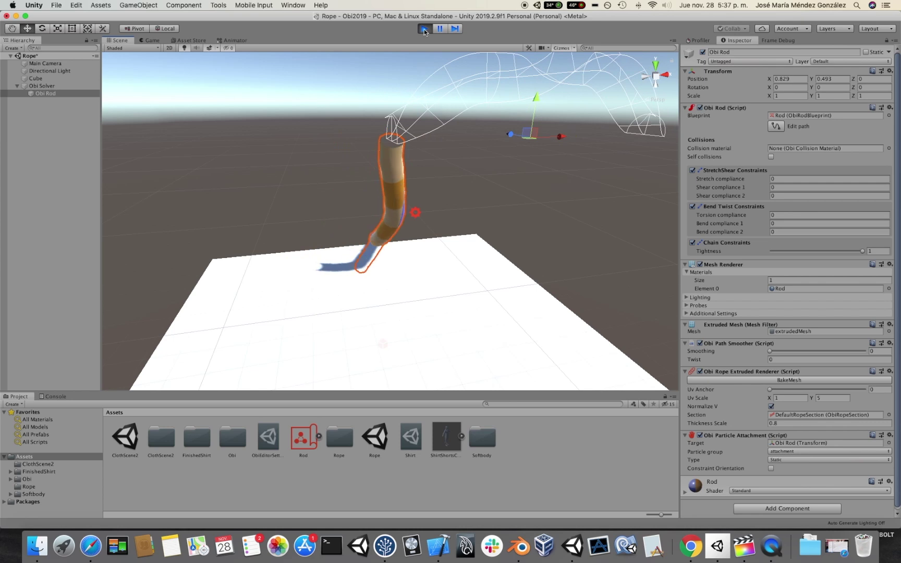
Enable Constraint Orientation on the attachment, then replay and drag the rod to watch it swing.
click(425, 29)
click(771, 469)
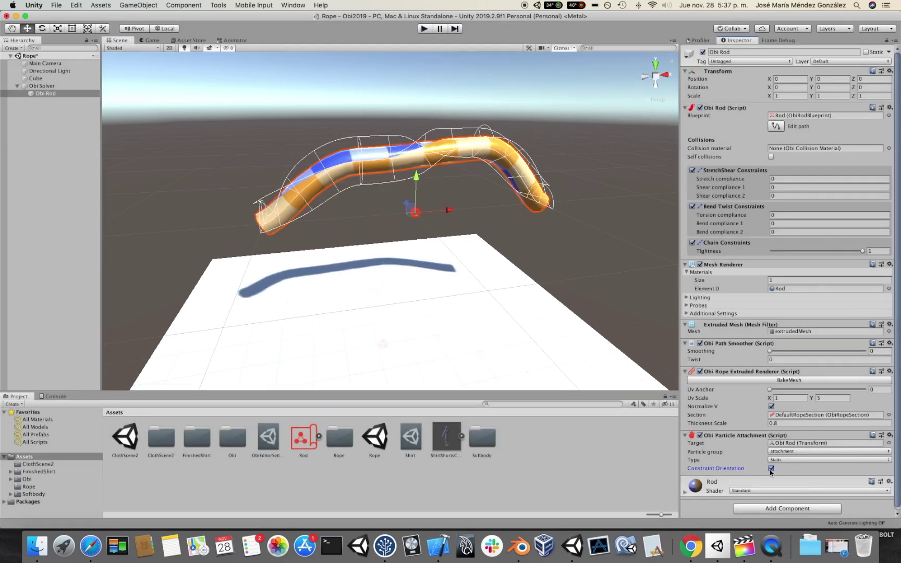
click(423, 31)
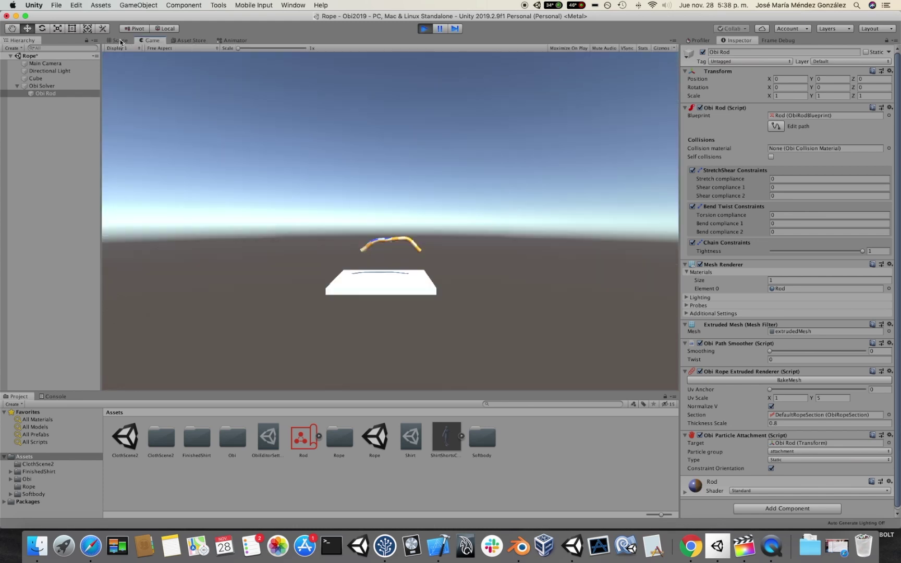
click(121, 41)
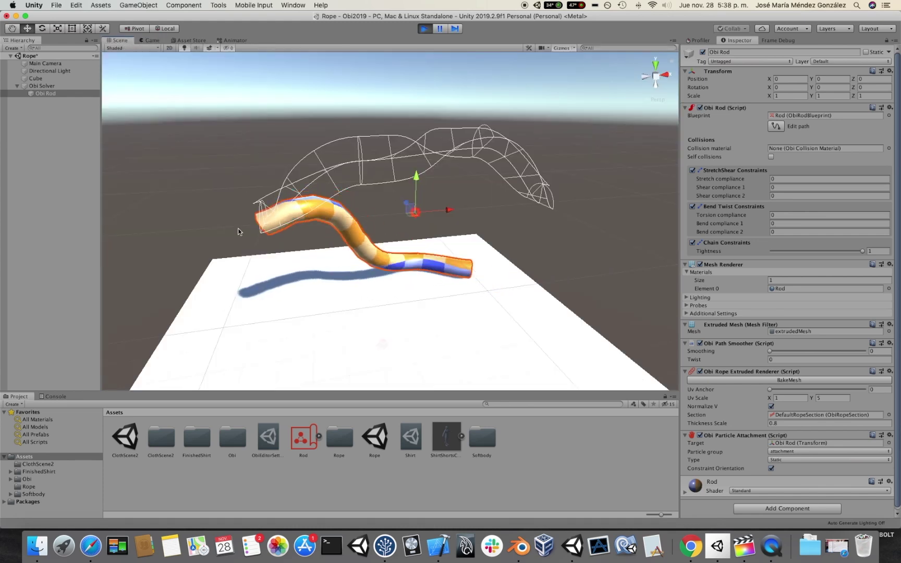
drag(413, 208, 449, 118)
alt+drag(521, 211, 282, 168)
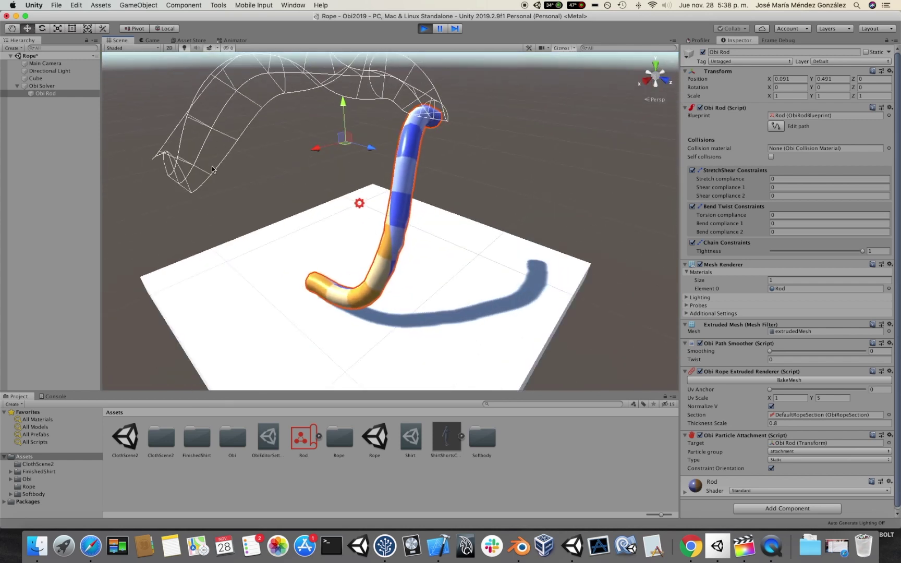
alt+drag(360, 124, 523, 157)
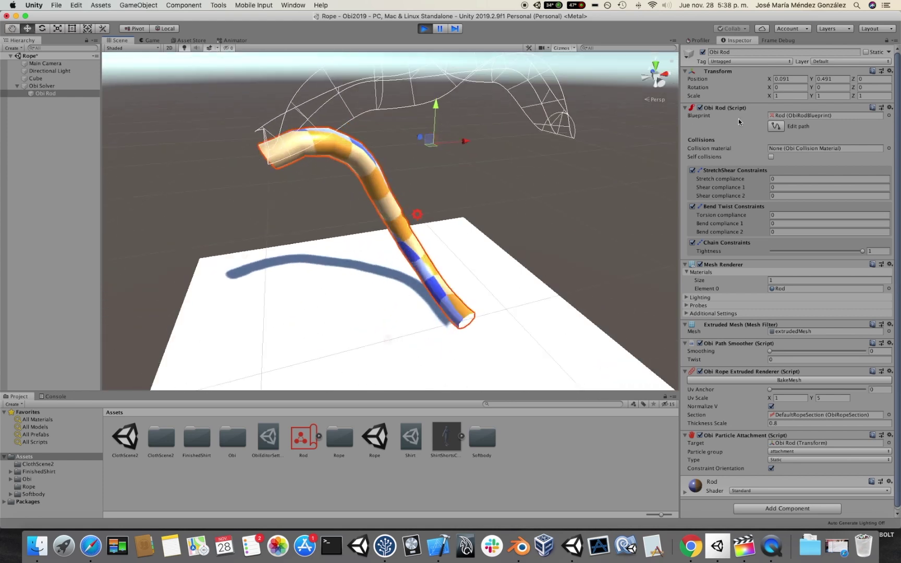
scroll(529, 173, down, 1)
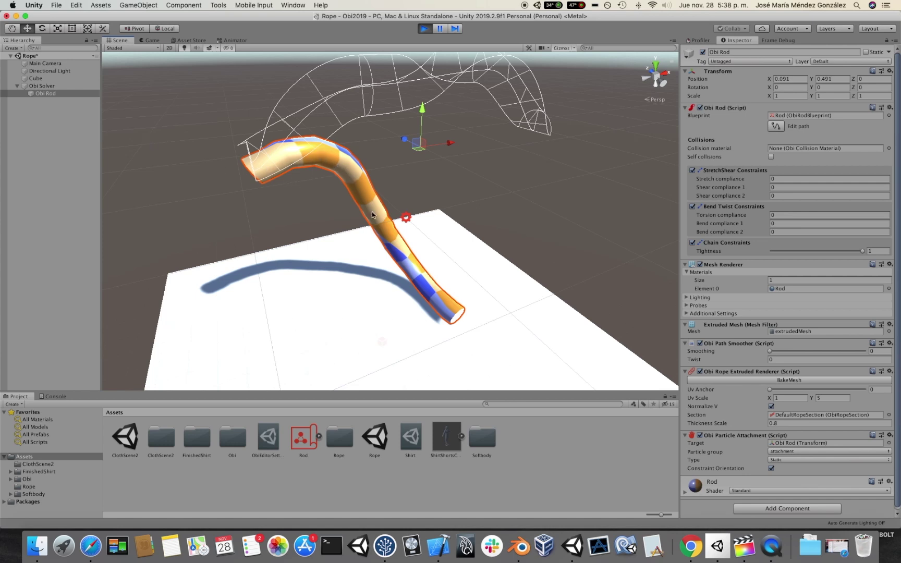
alt+drag(367, 205, 409, 191)
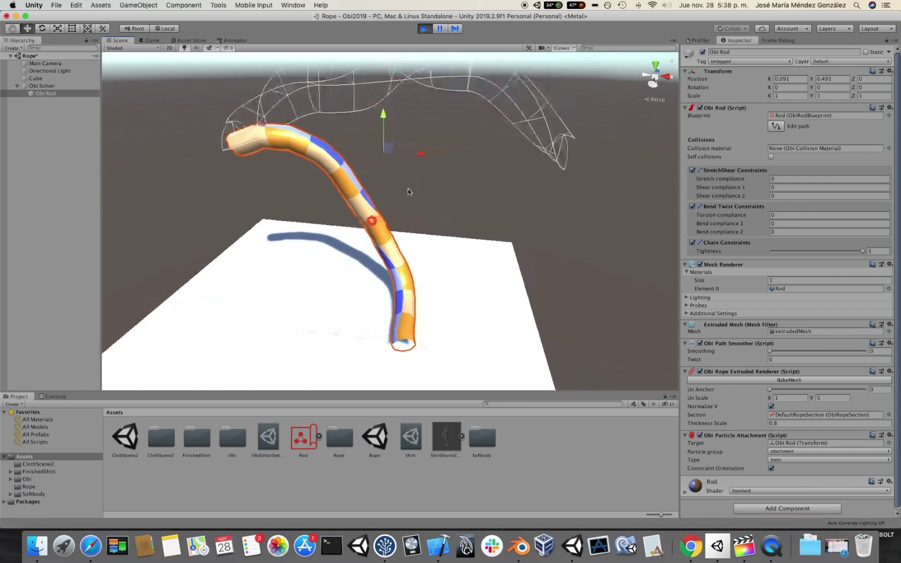
Set the Obi Solver's Obi Fixed Updater substeps to 16.
click(57, 87)
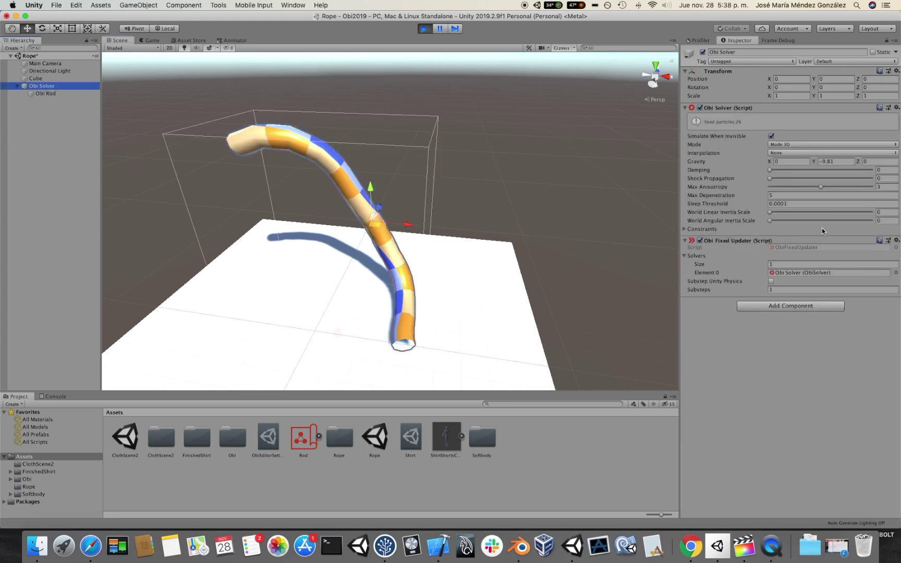
click(794, 290)
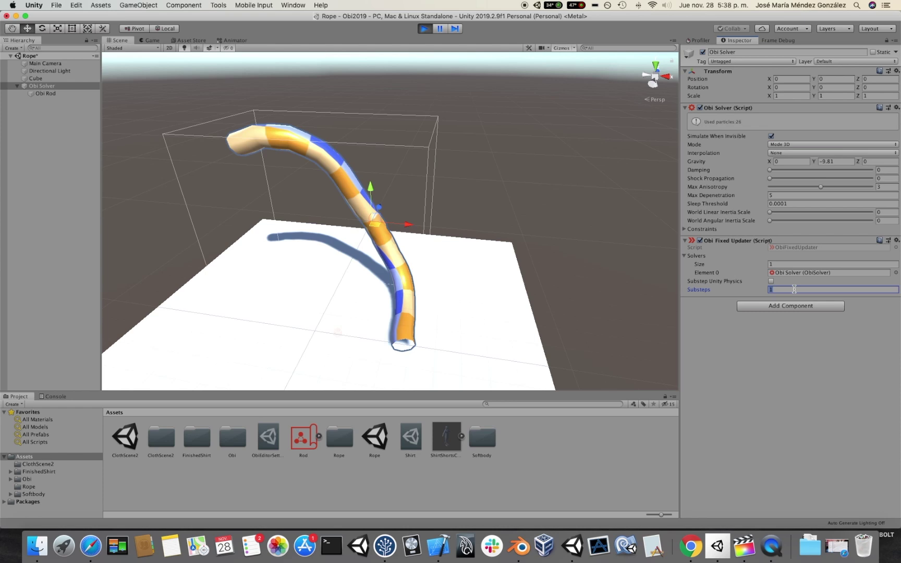
text(4)
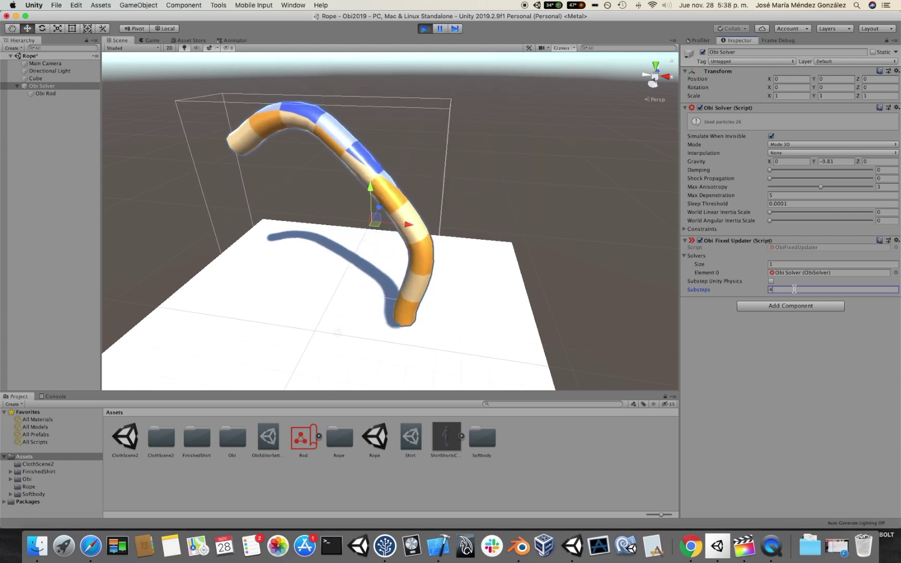
key(BackSpace)
text(16)
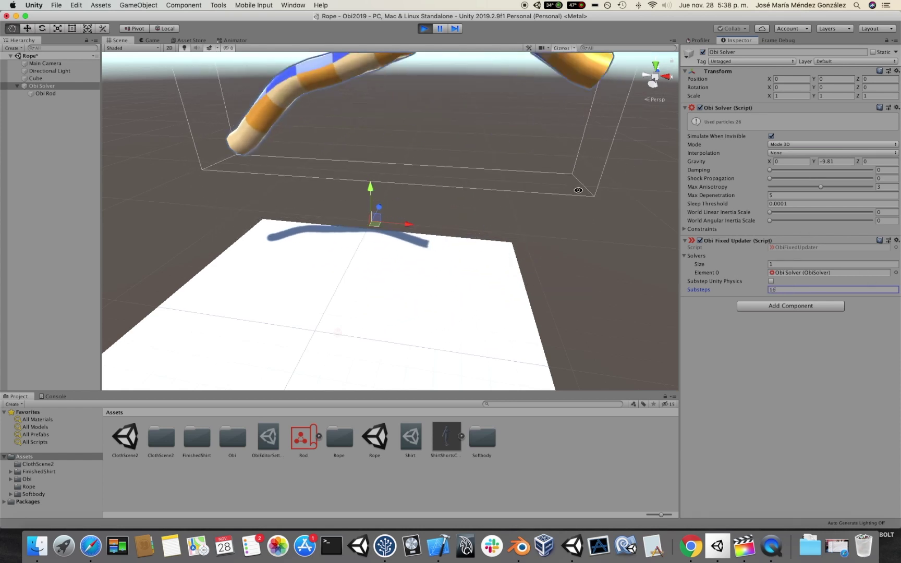
scroll(588, 166, up, 3)
scroll(588, 166, down, 5)
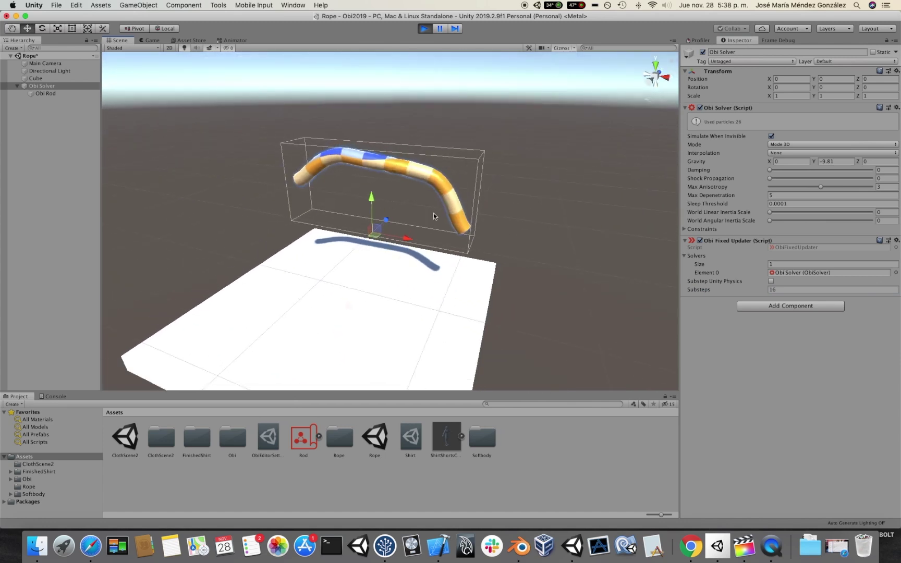
Drag the Obi Rod during play and orbit around to watch its stiffer arch.
click(61, 92)
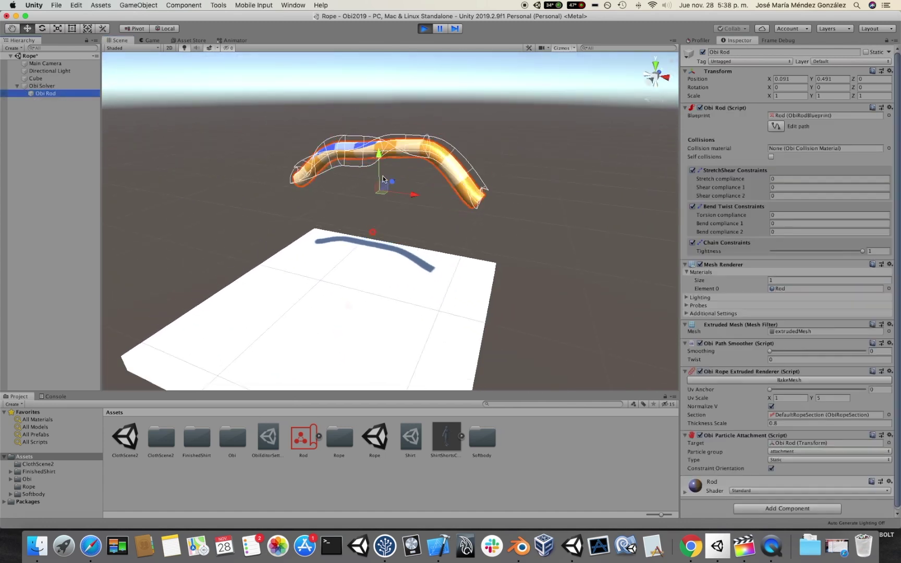
drag(381, 189, 368, 197)
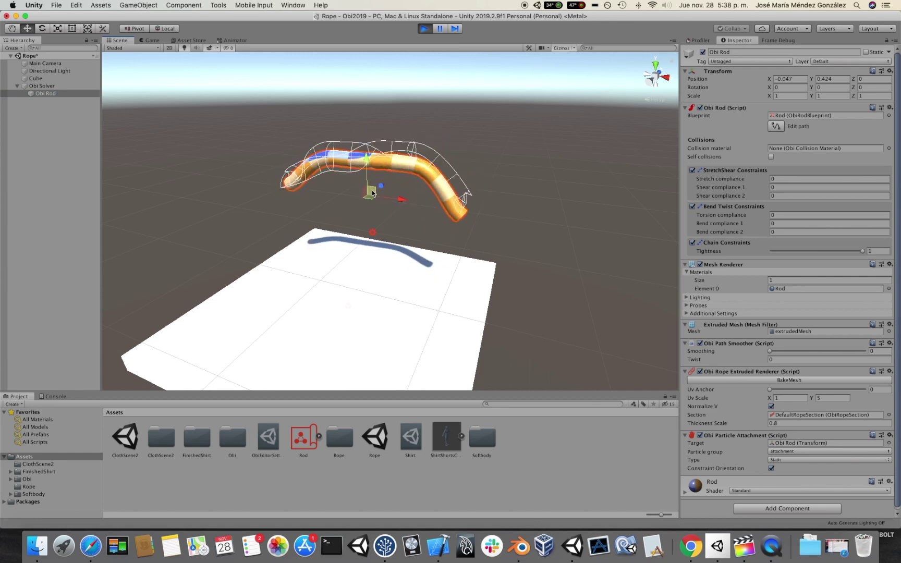
alt+drag(507, 180, 455, 187)
scroll(455, 187, up, 3)
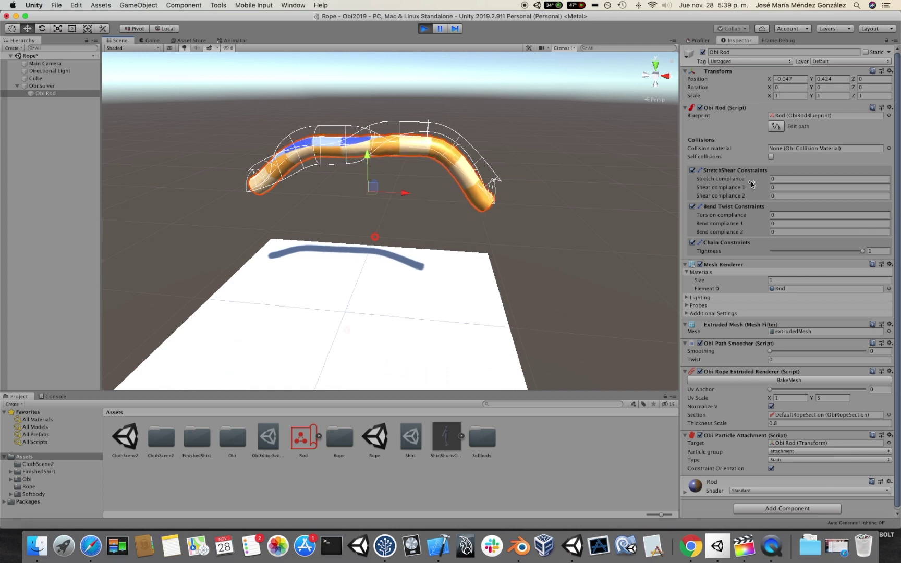
alt+drag(569, 188, 539, 198)
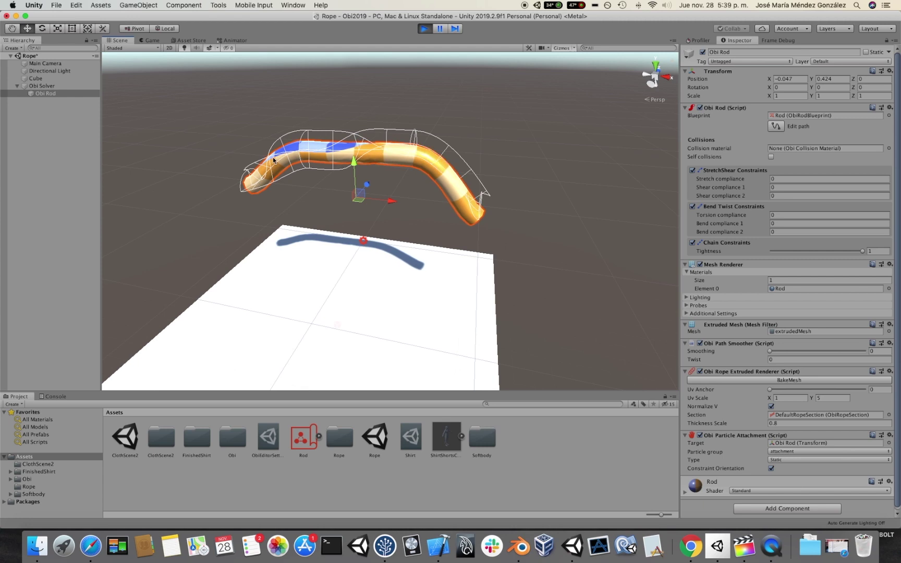
alt+drag(526, 259, 368, 205)
alt+drag(422, 212, 506, 236)
click(58, 86)
click(789, 289)
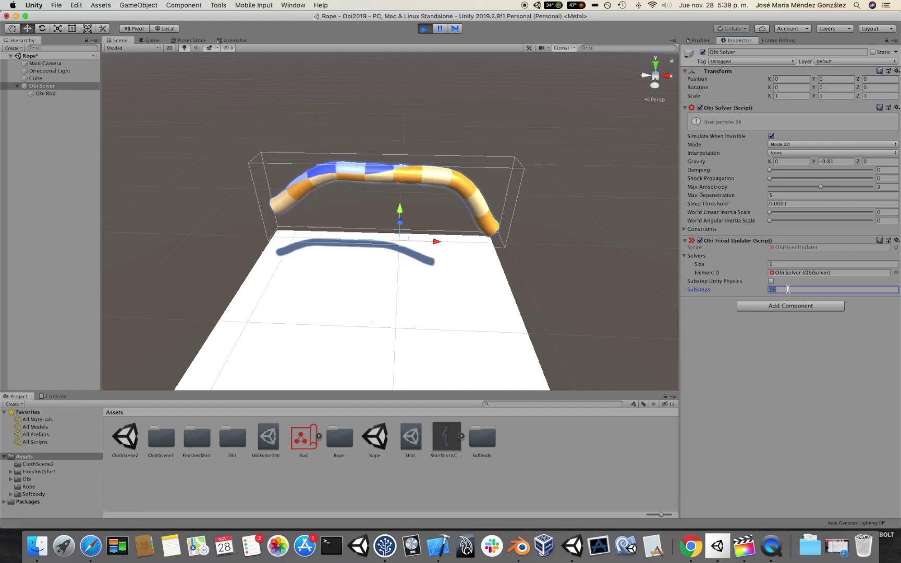
Set the Obi Rod's Bend compliance 1 and Bend compliance 2 to 0.001 each.
click(425, 168)
mouse_move(425, 168)
alt+mouse_down()
mouse_move(428, 155)
mouse_move(414, 166)
alt+mouse_up()
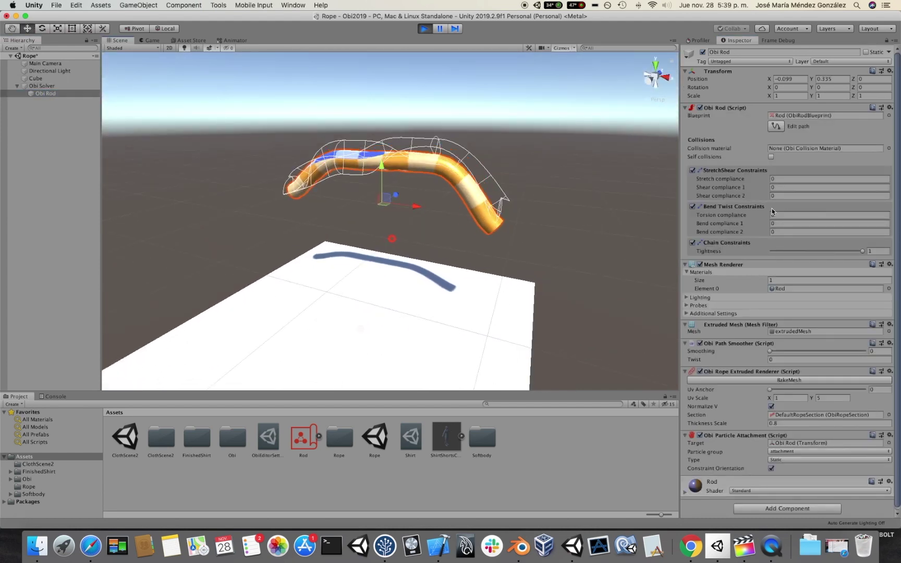
click(777, 224)
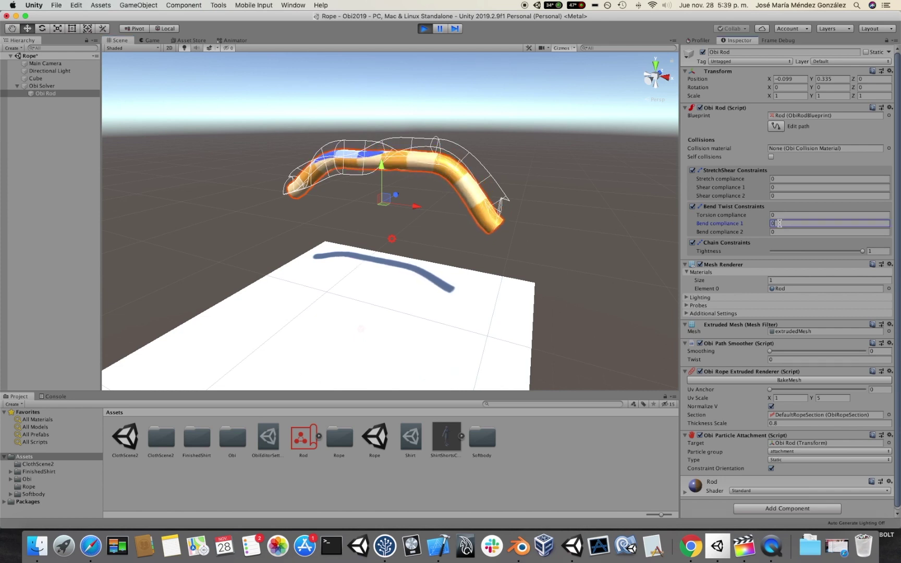
text(0.001)
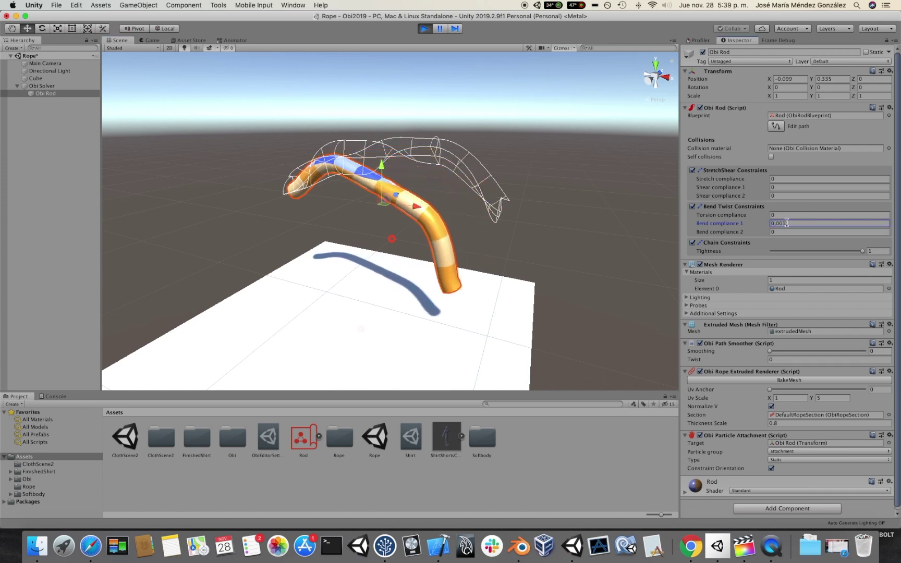
click(782, 232)
text(0.001)
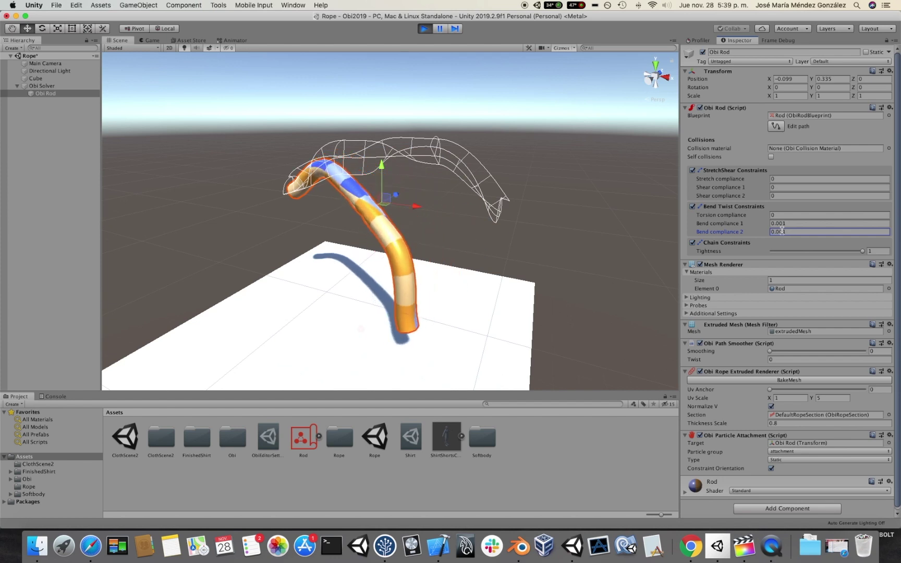
alt+drag(313, 188, 380, 167)
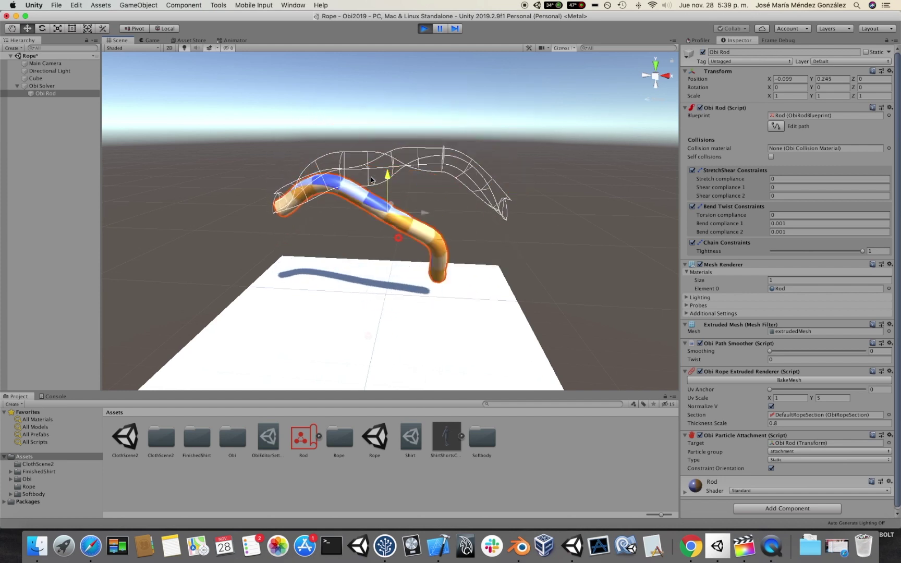
alt+drag(453, 171, 426, 180)
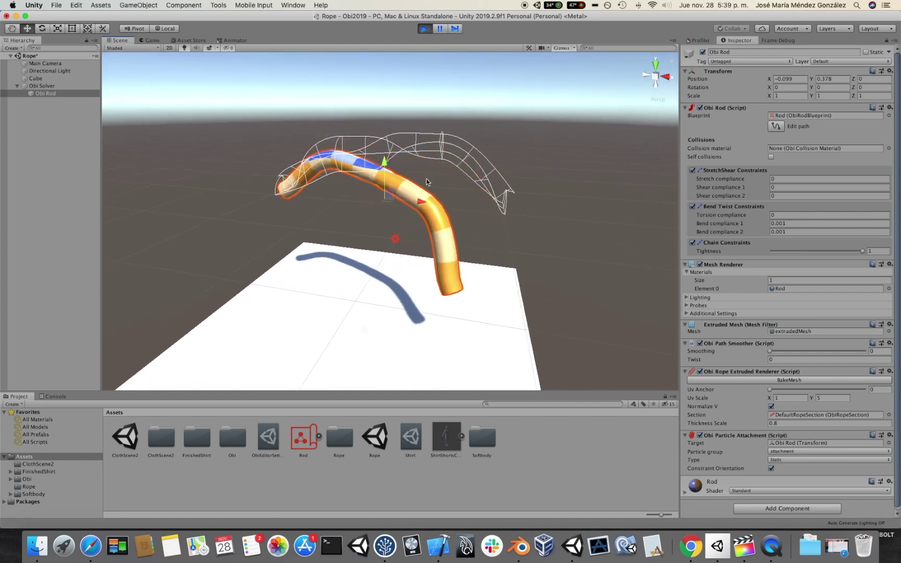
click(47, 86)
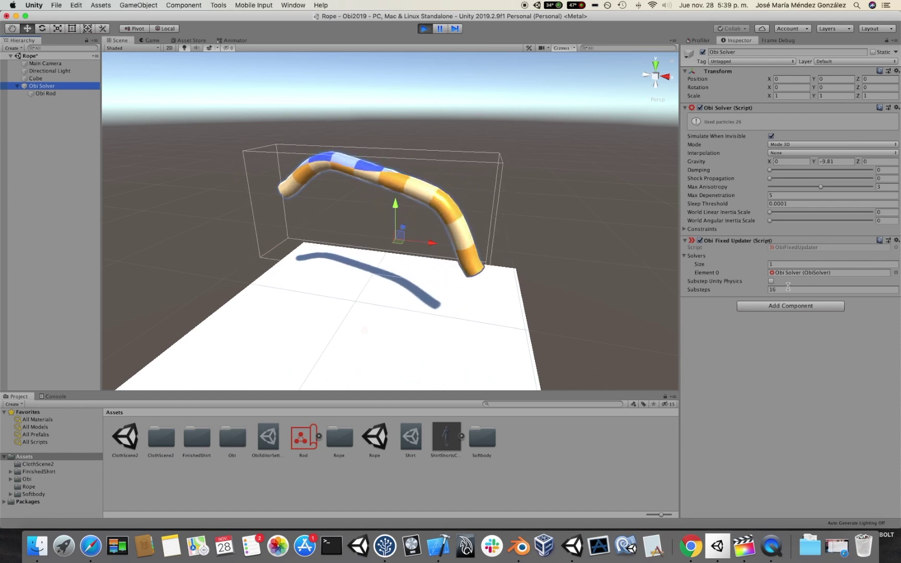
During playback, set the Obi Rod's Bend compliance 1 to 0 and Obi Solver Substeps to 3.
click(367, 182)
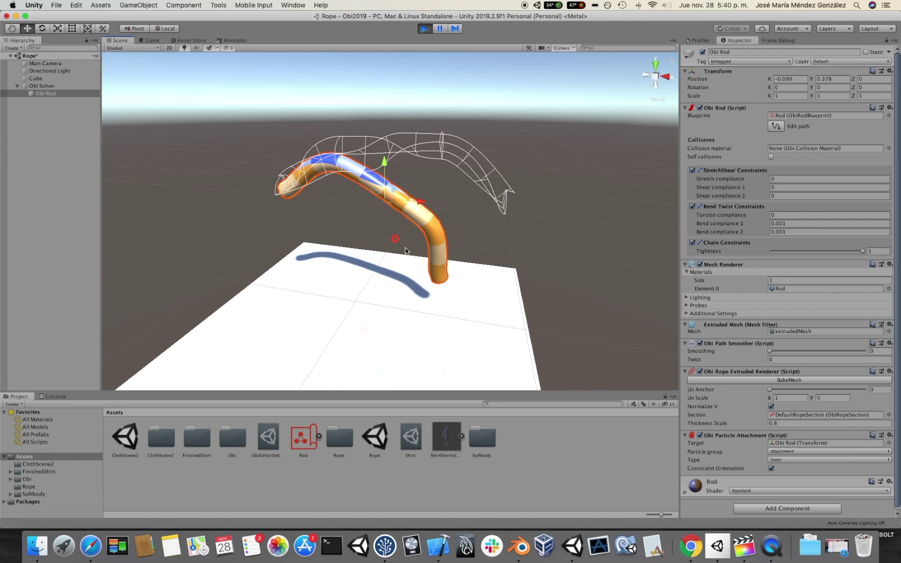
click(788, 224)
text(0)
click(794, 231)
text(0)
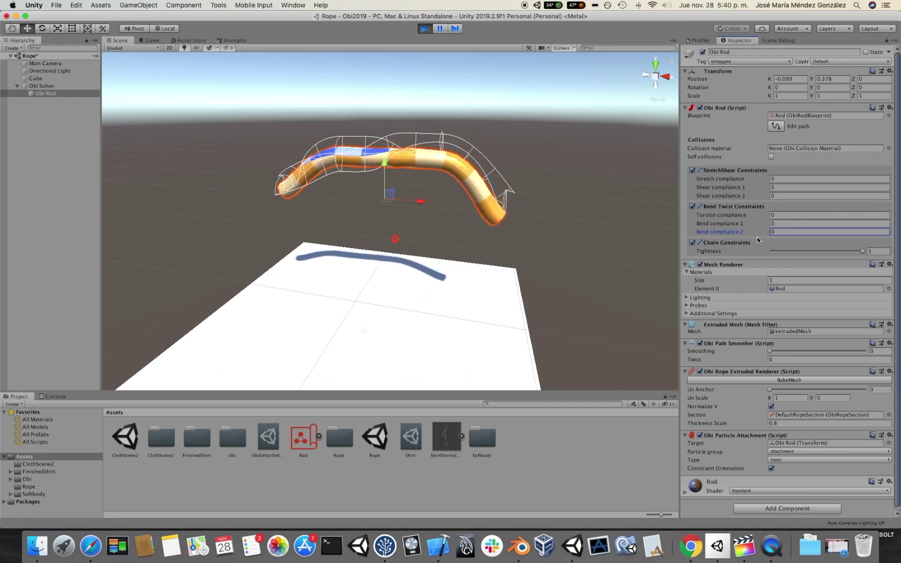
click(47, 86)
click(787, 290)
text(3)
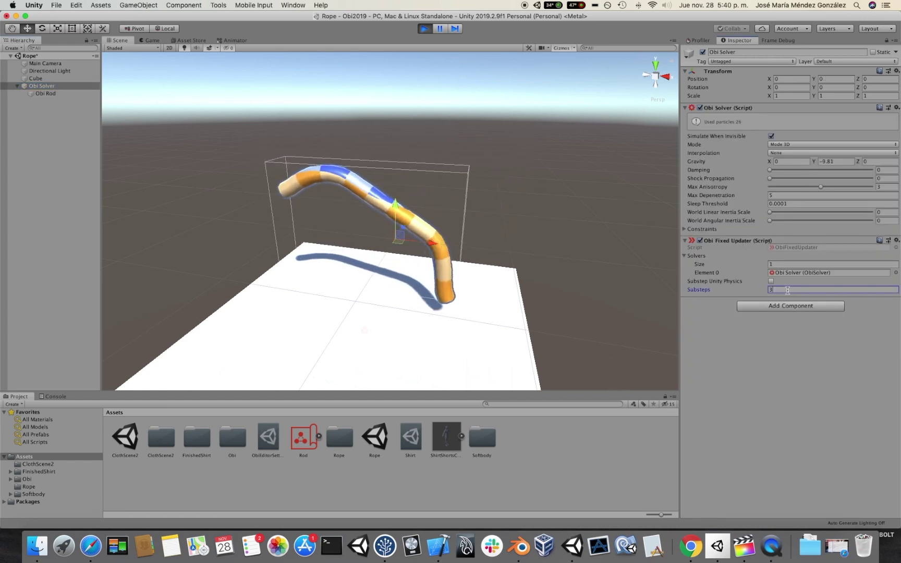
Drag the solver and rod up and right to watch the stiffer rod swing, then stop playback.
drag(398, 230, 440, 201)
click(44, 94)
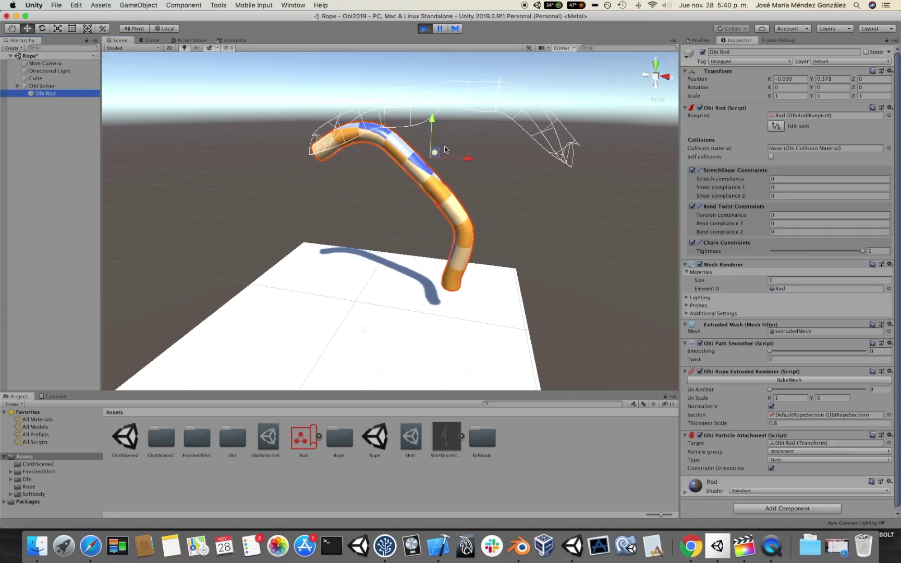
drag(437, 154, 384, 115)
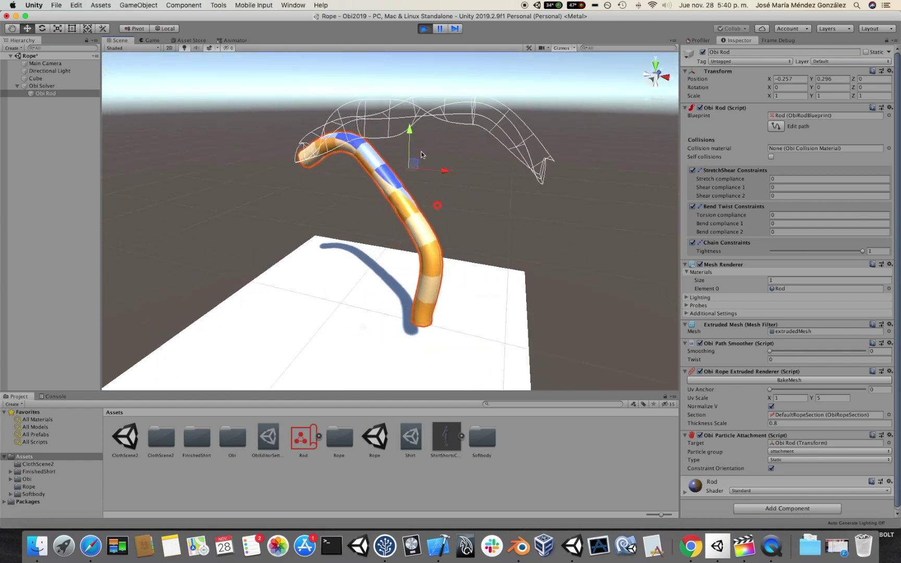
alt+drag(425, 153, 374, 194)
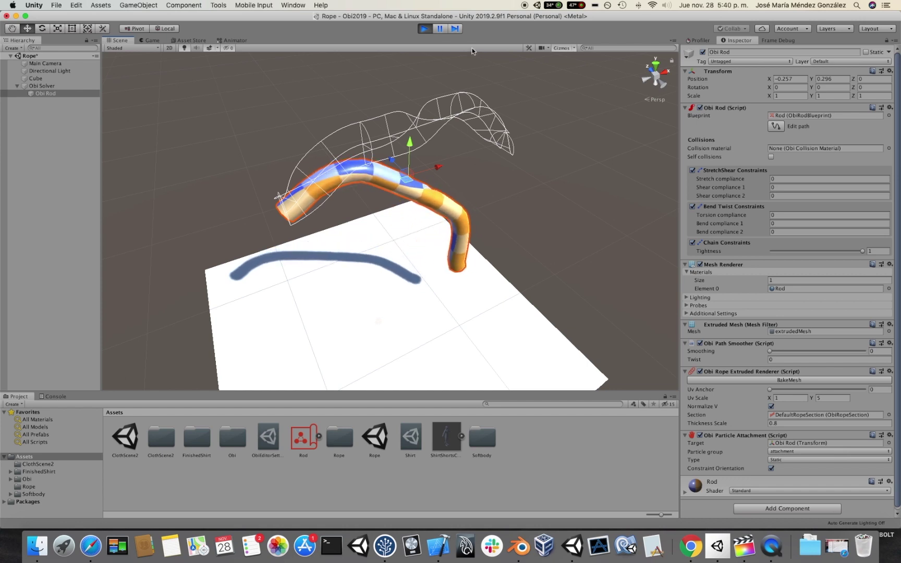
click(429, 30)
alt+drag(490, 127, 456, 191)
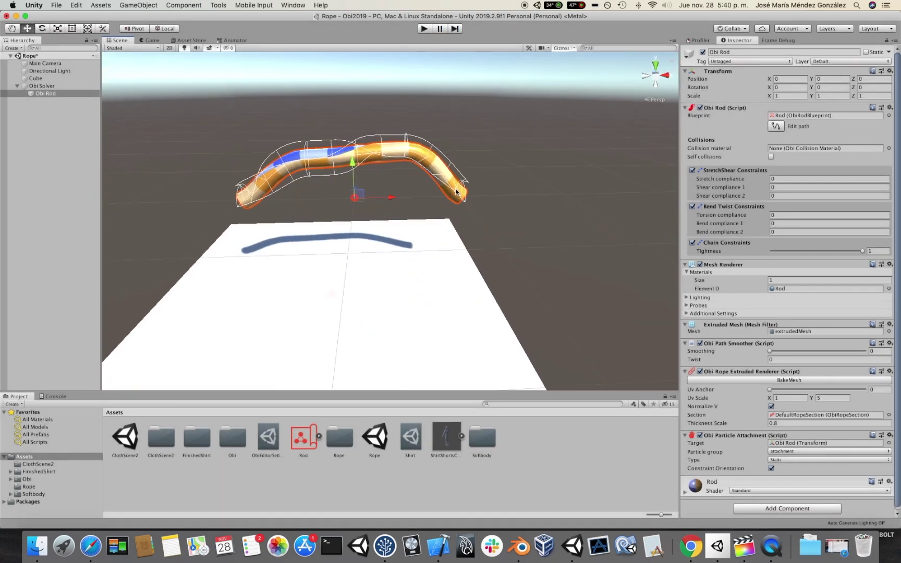
Name the rod's end control point 'end attachment' and add a second Obi Particle Attachment.
click(774, 125)
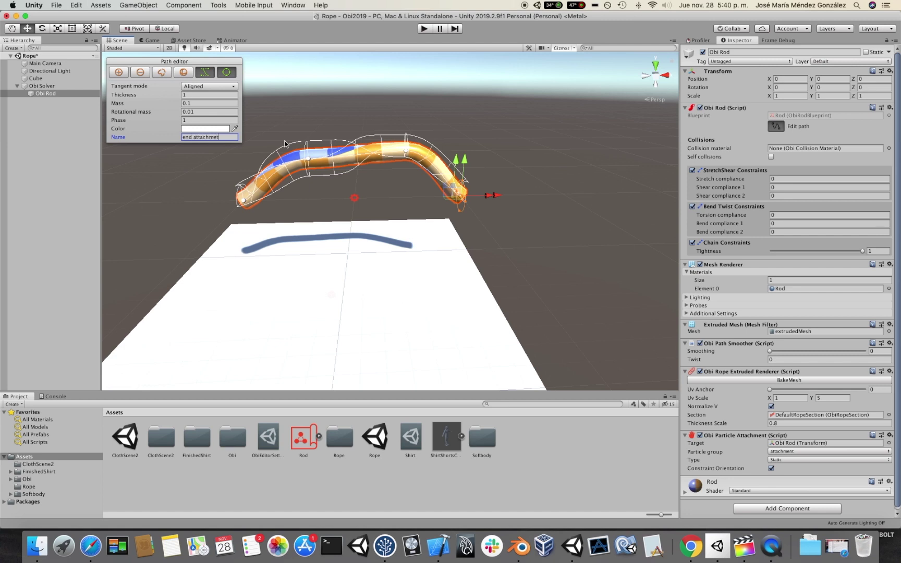
click(776, 127)
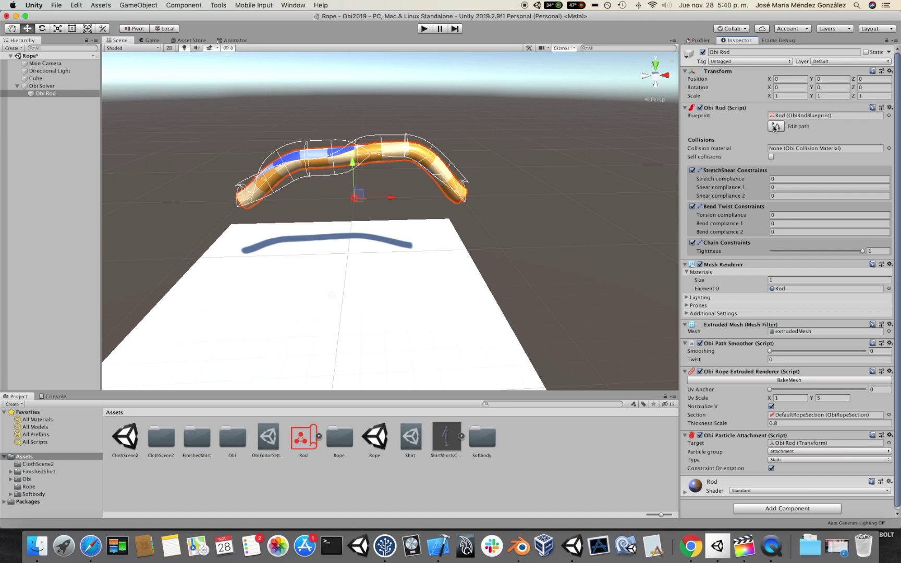
click(765, 508)
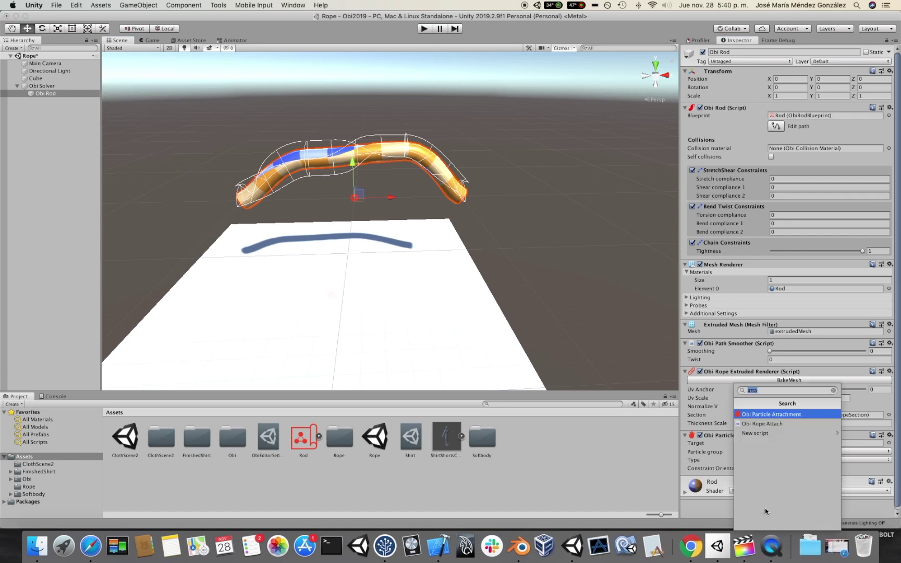
key(Return)
scroll(769, 494, down, 1)
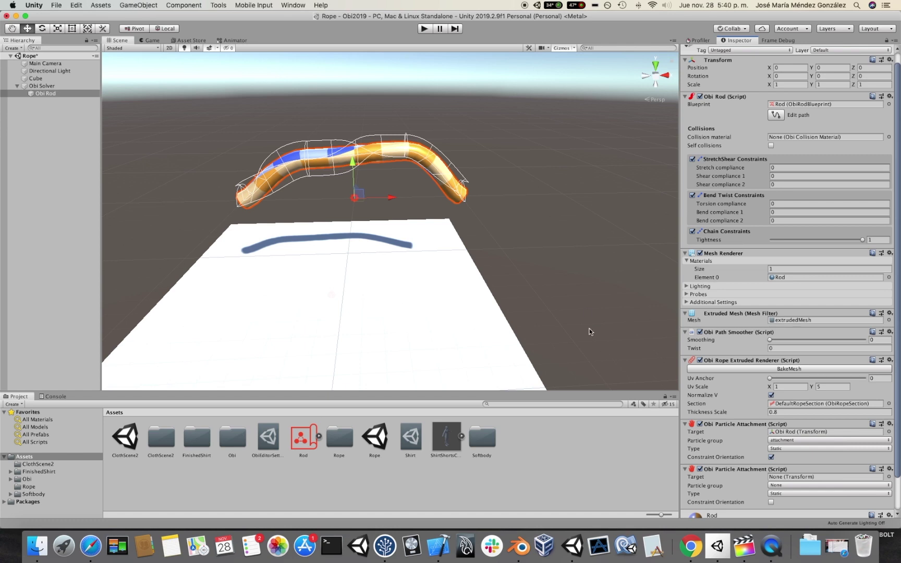
click(158, 5)
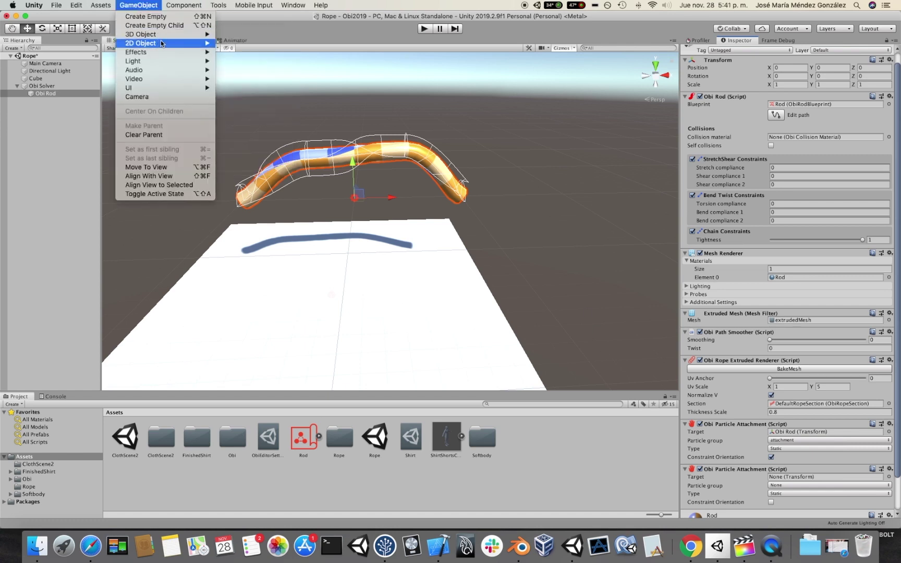
Create a half-size cube, place it at the rod's right end and tilt it slightly.
click(233, 35)
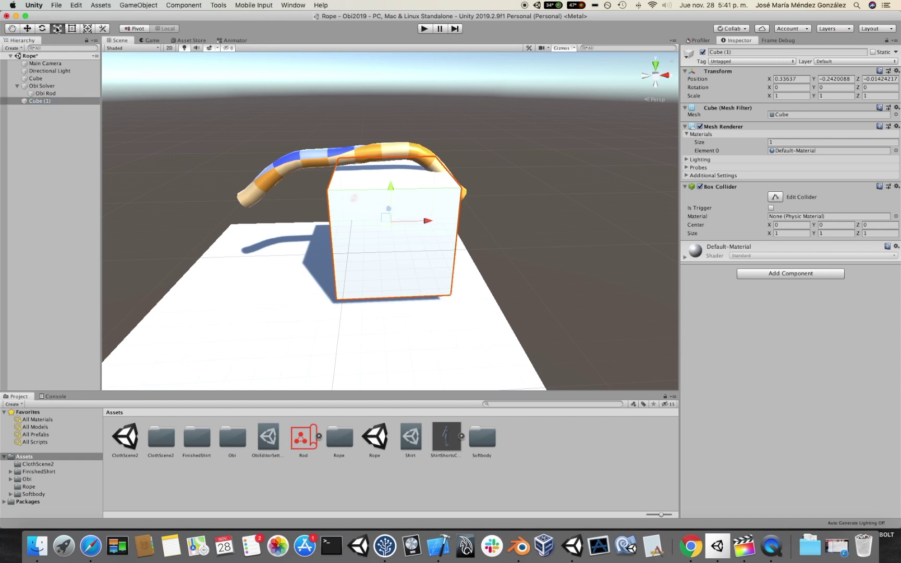
drag(390, 223, 367, 235)
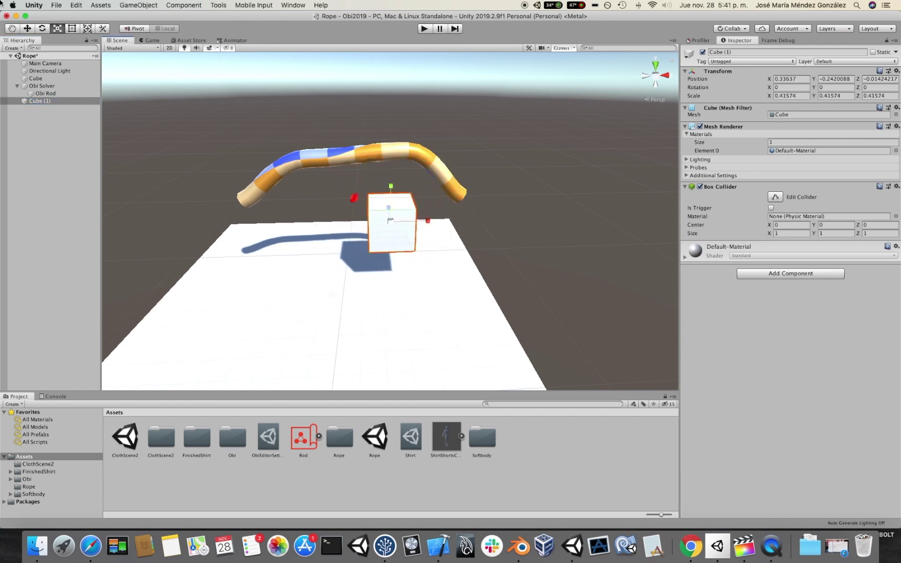
drag(414, 219, 481, 213)
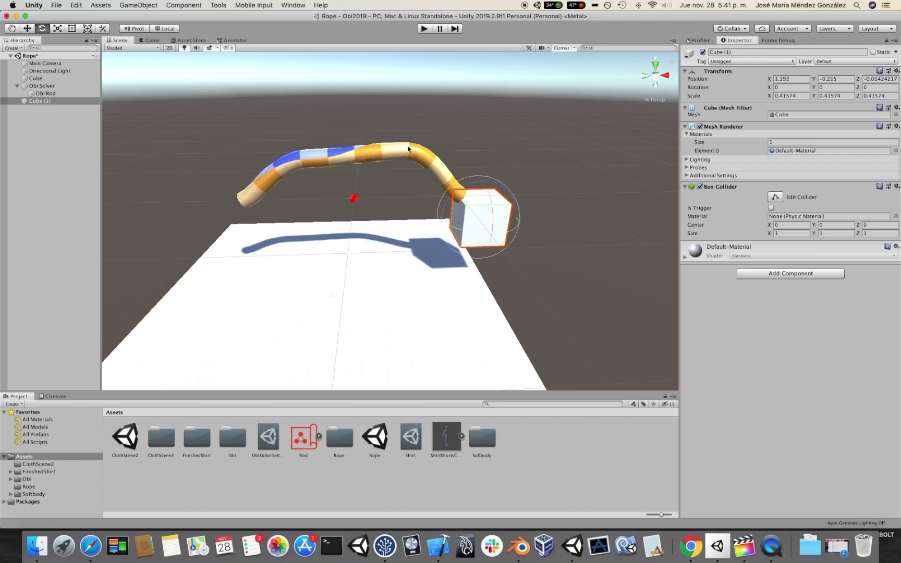
drag(414, 205, 412, 205)
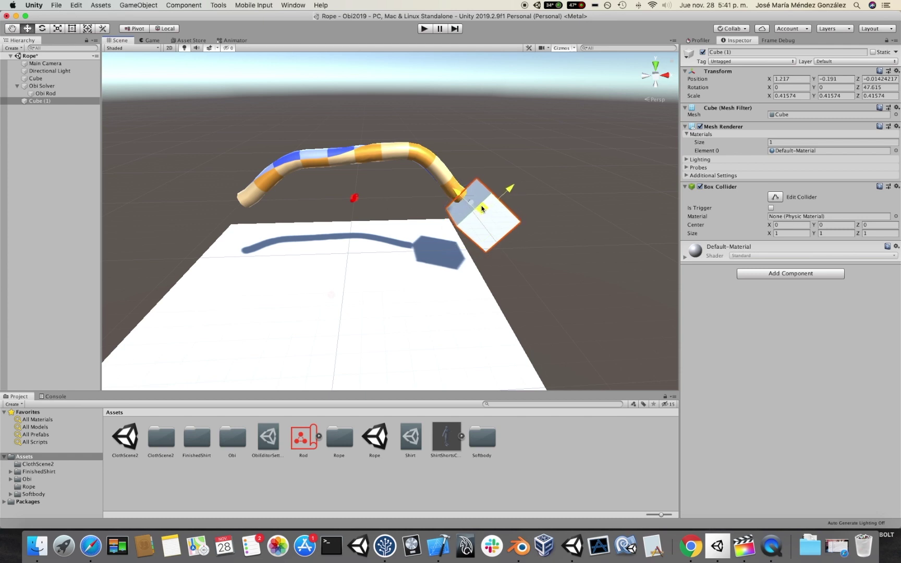
Set the second attachment's Target to Cube (1) with particle group 'end attachment'.
click(441, 169)
scroll(806, 402, down, 5)
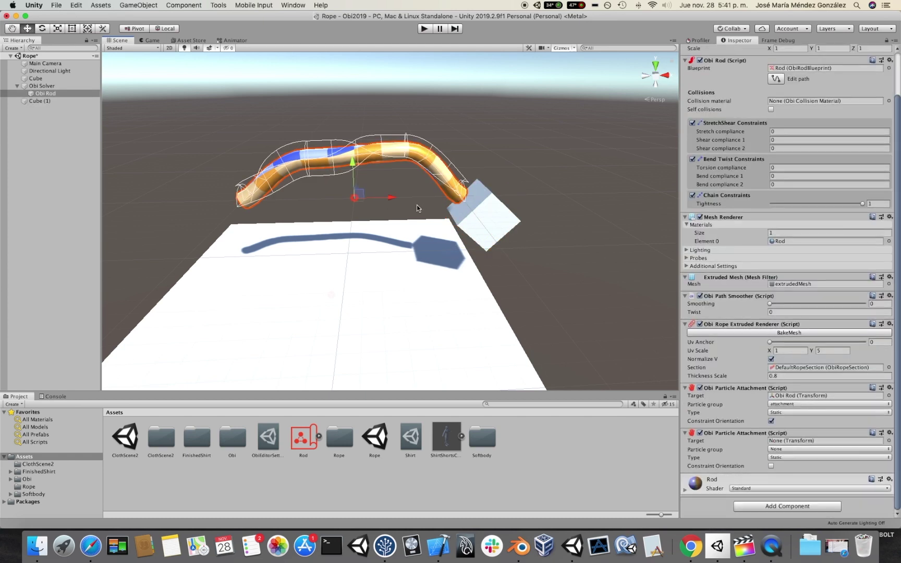
drag(47, 100, 779, 447)
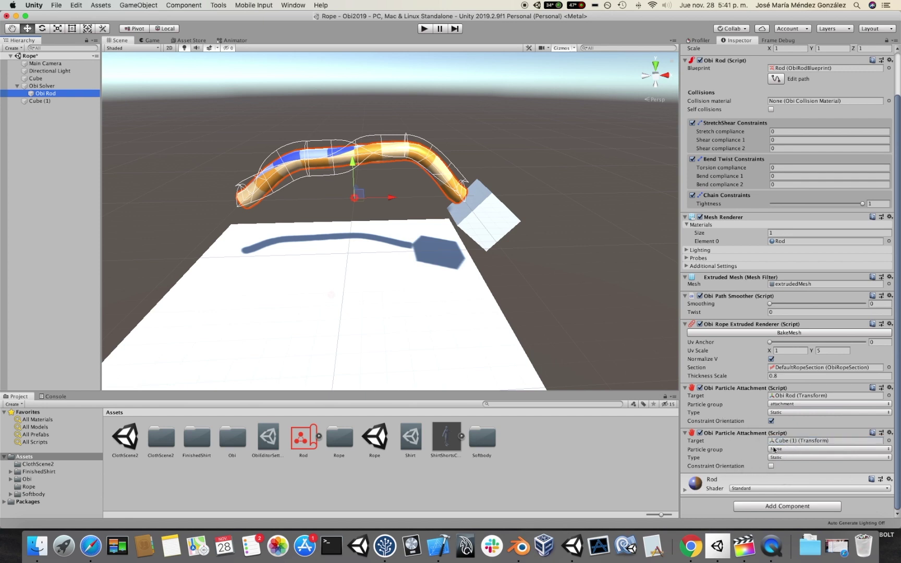
click(775, 450)
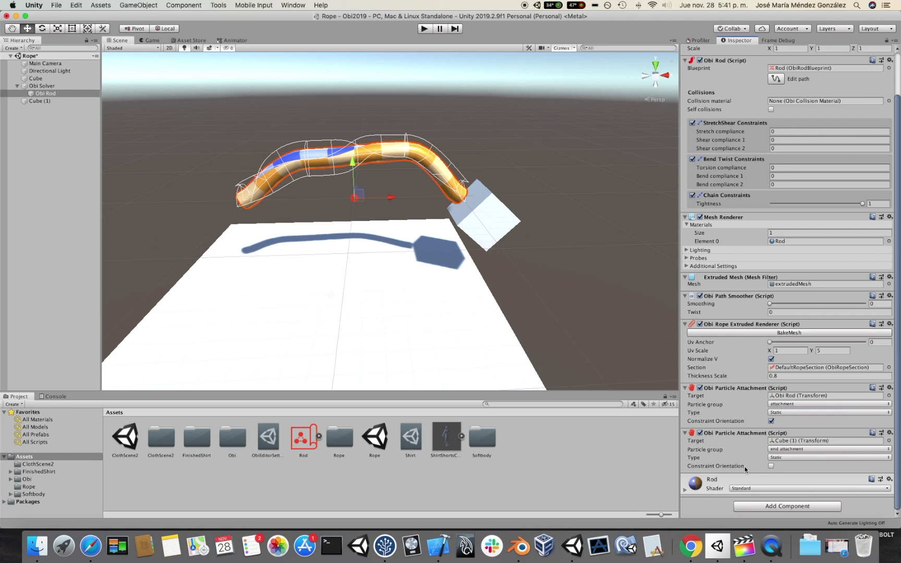
click(539, 161)
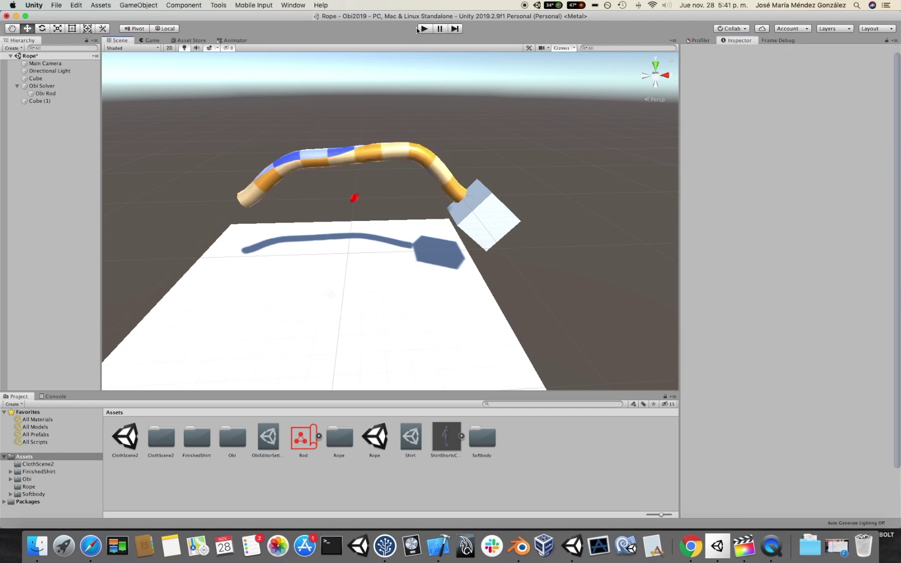
Start playback, select Cube (1) and set the Obi Solver Substeps to 4.
click(427, 29)
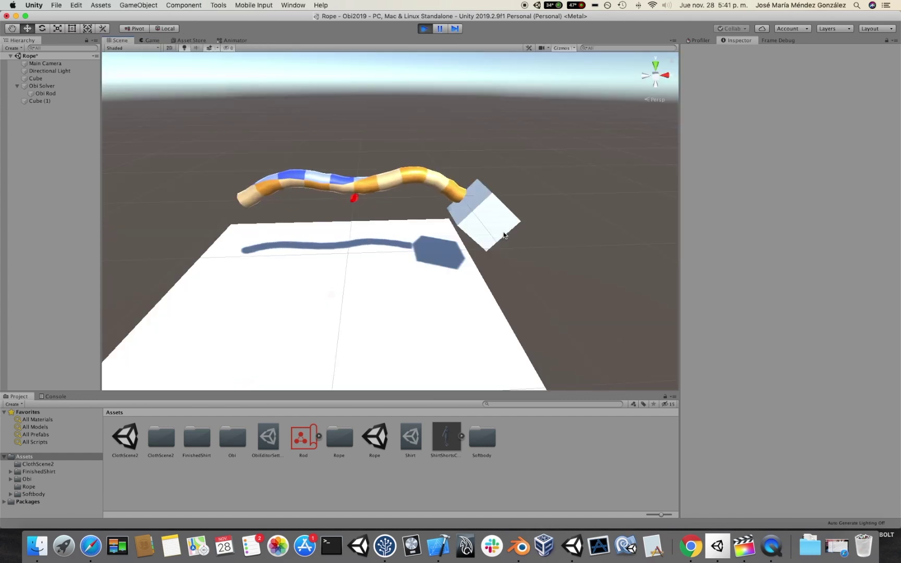
click(504, 235)
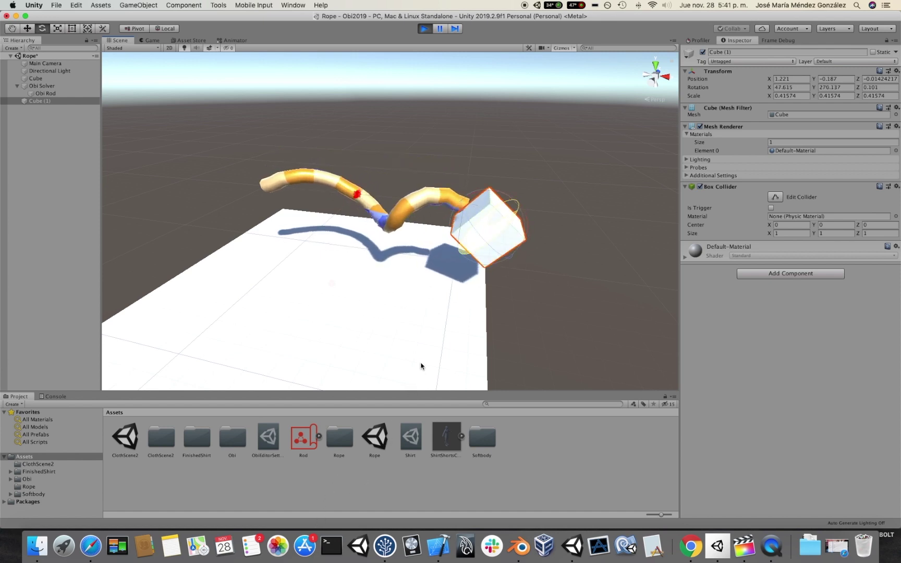
mouse_move(441, 329)
alt+mouse_down()
mouse_move(419, 336)
mouse_move(571, 227)
mouse_move(480, 302)
mouse_move(433, 318)
alt+mouse_up()
click(41, 86)
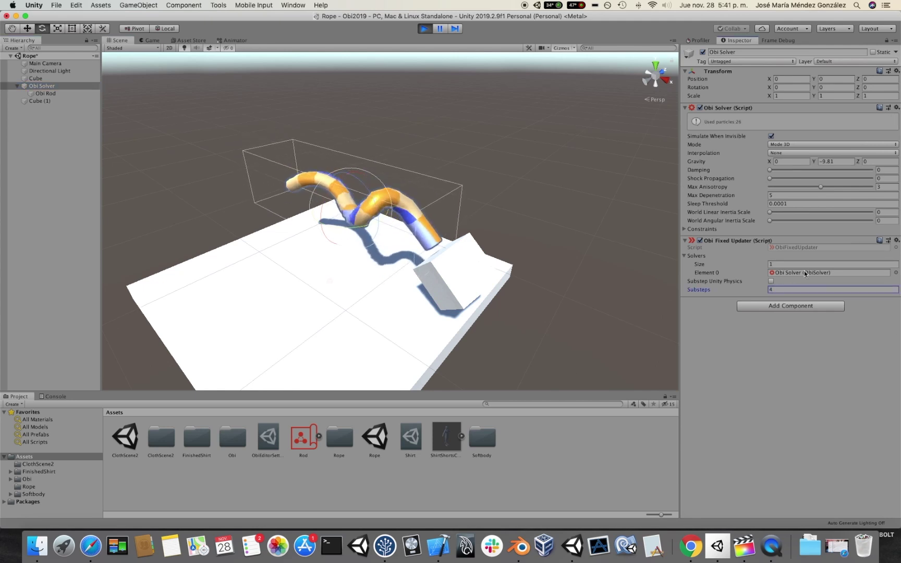
alt+drag(522, 234, 503, 272)
Rotate Cube (1) repeatedly so the attached striped rod whips around, viewed near-horizontally.
click(457, 306)
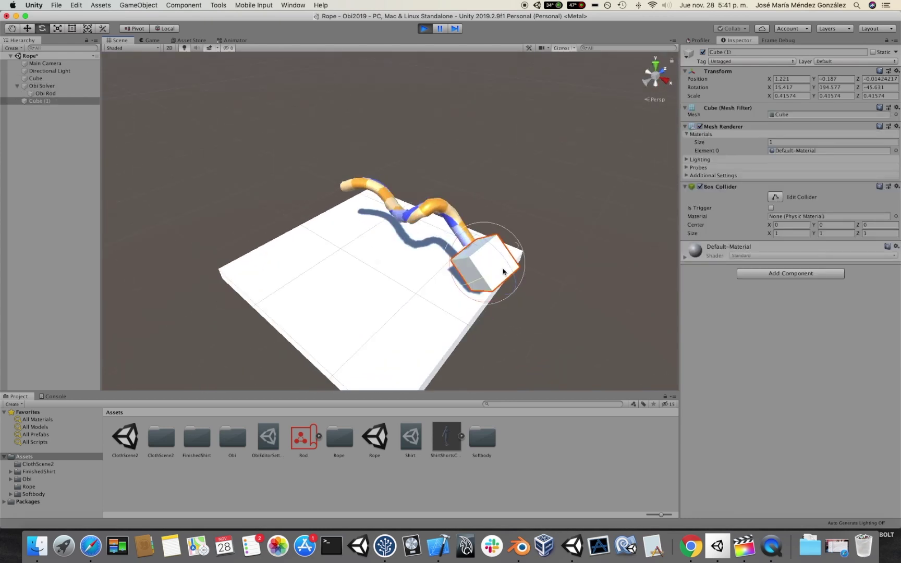
drag(454, 290, 304, 360)
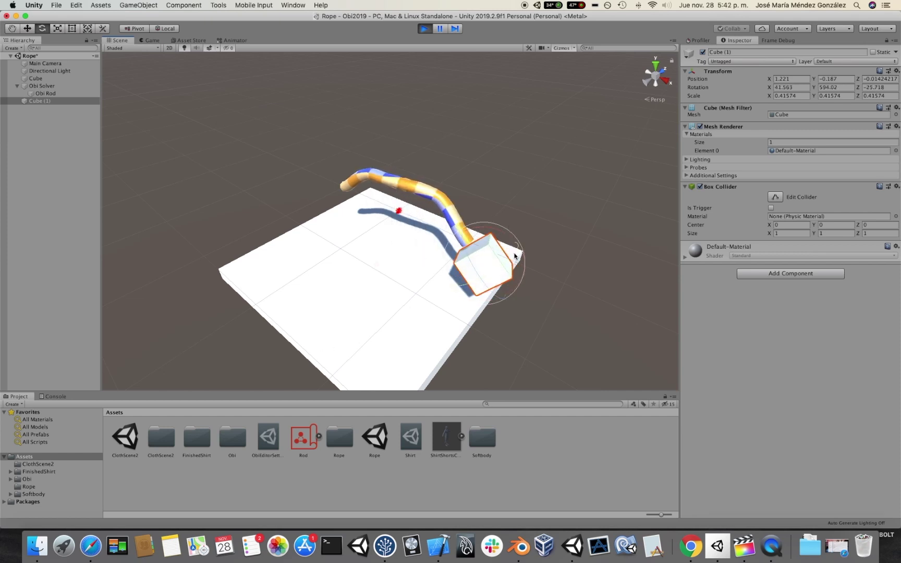
drag(516, 254, 203, 502)
alt+drag(419, 199, 503, 257)
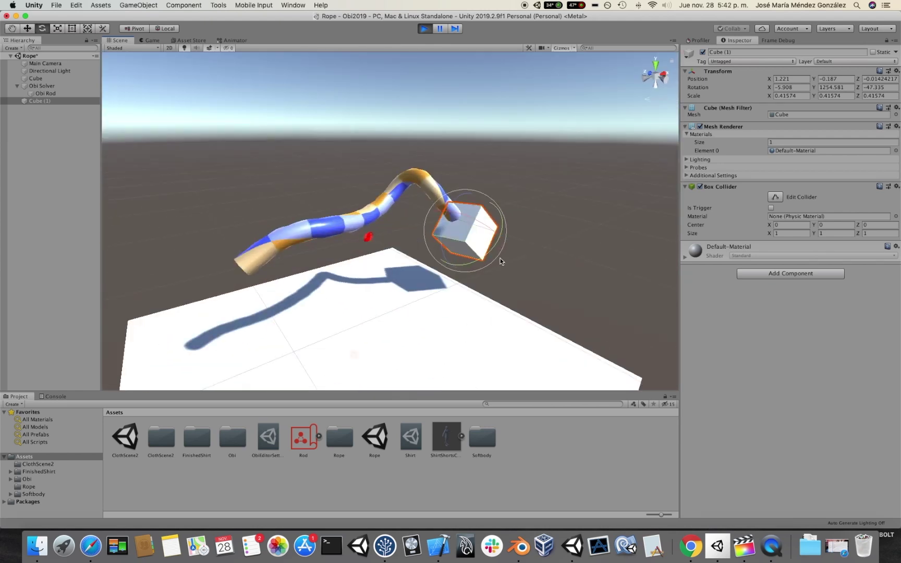
mouse_move(577, 230)
alt+mouse_down()
mouse_move(563, 248)
mouse_move(579, 231)
alt+mouse_up()
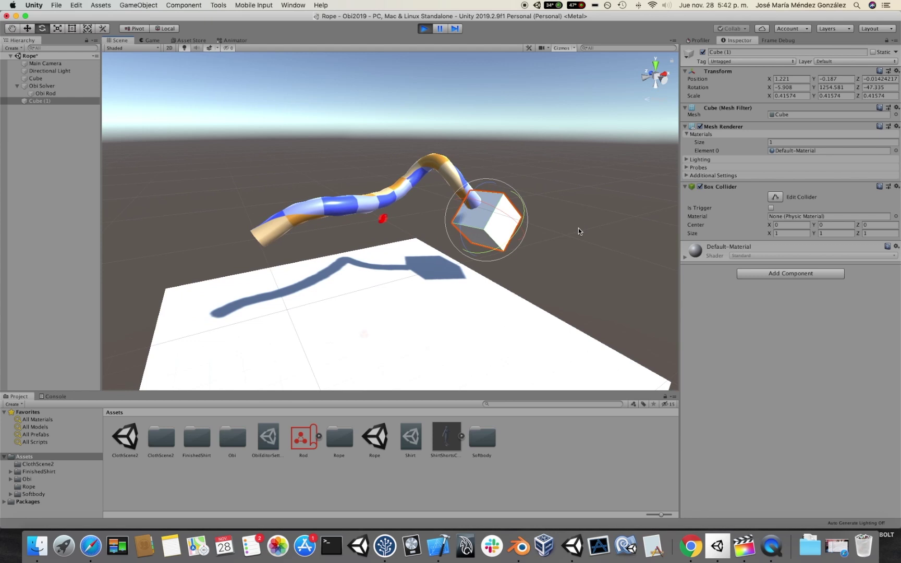